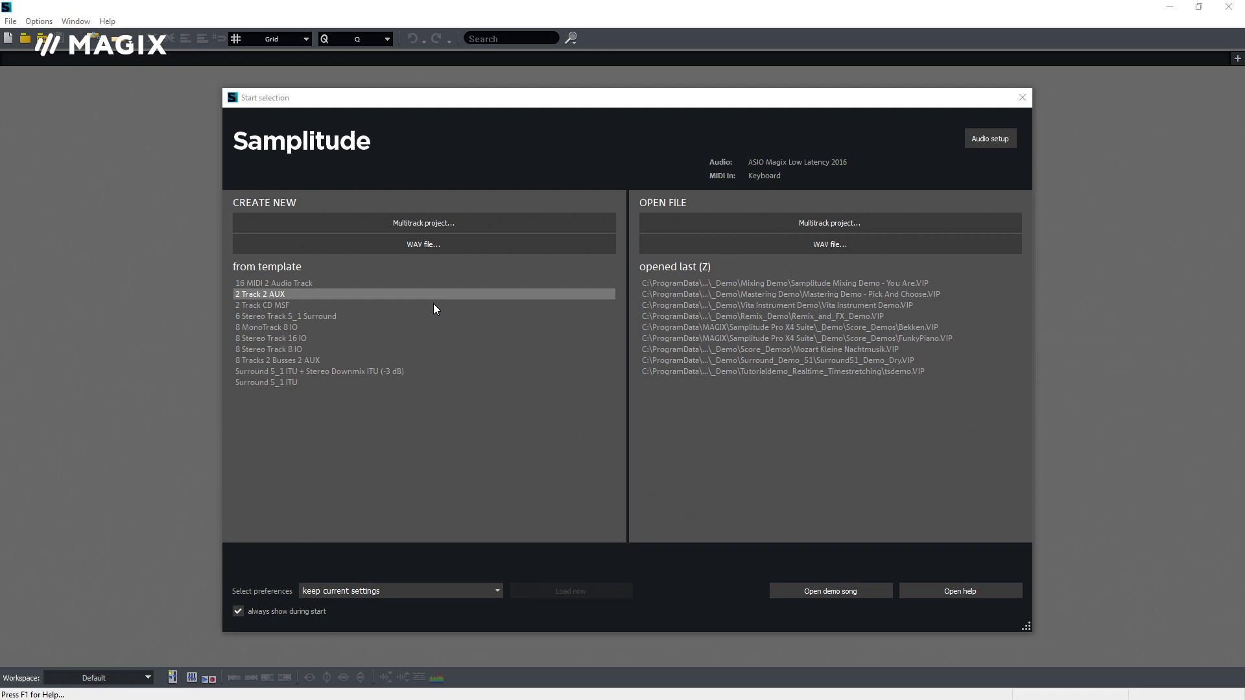
Step: Open the You Are mixing demo project and raise the volume automation point near bar 48 on the VocFX1 track
click(779, 584)
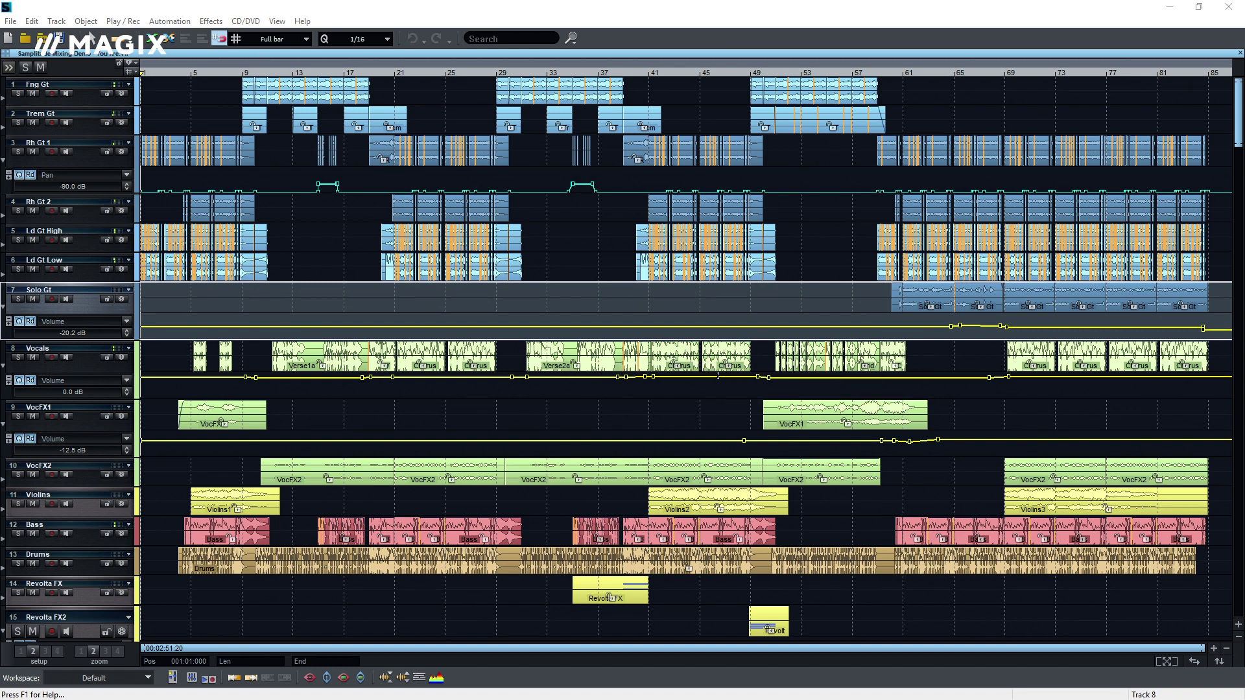
drag(742, 439, 743, 439)
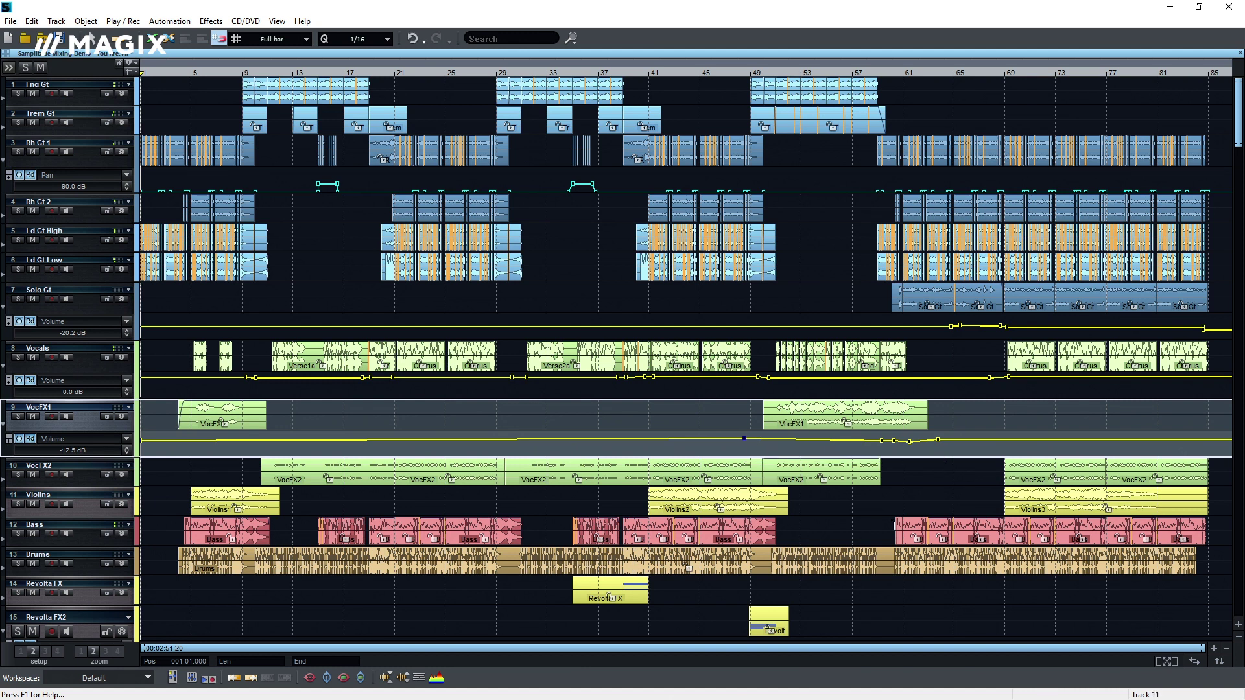
Step: Move the Bass object that starts at bar 15 onto the Revolta FX track, starting at bar 14
click(1213, 648)
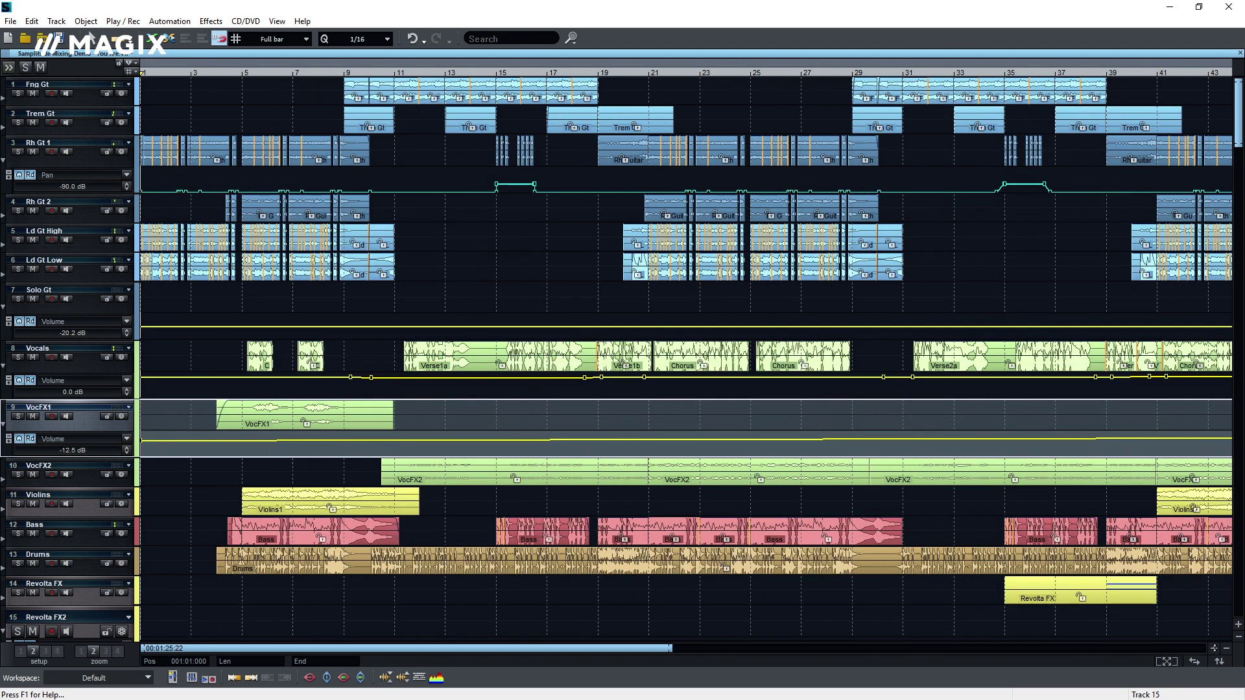
click(1213, 648)
click(1238, 625)
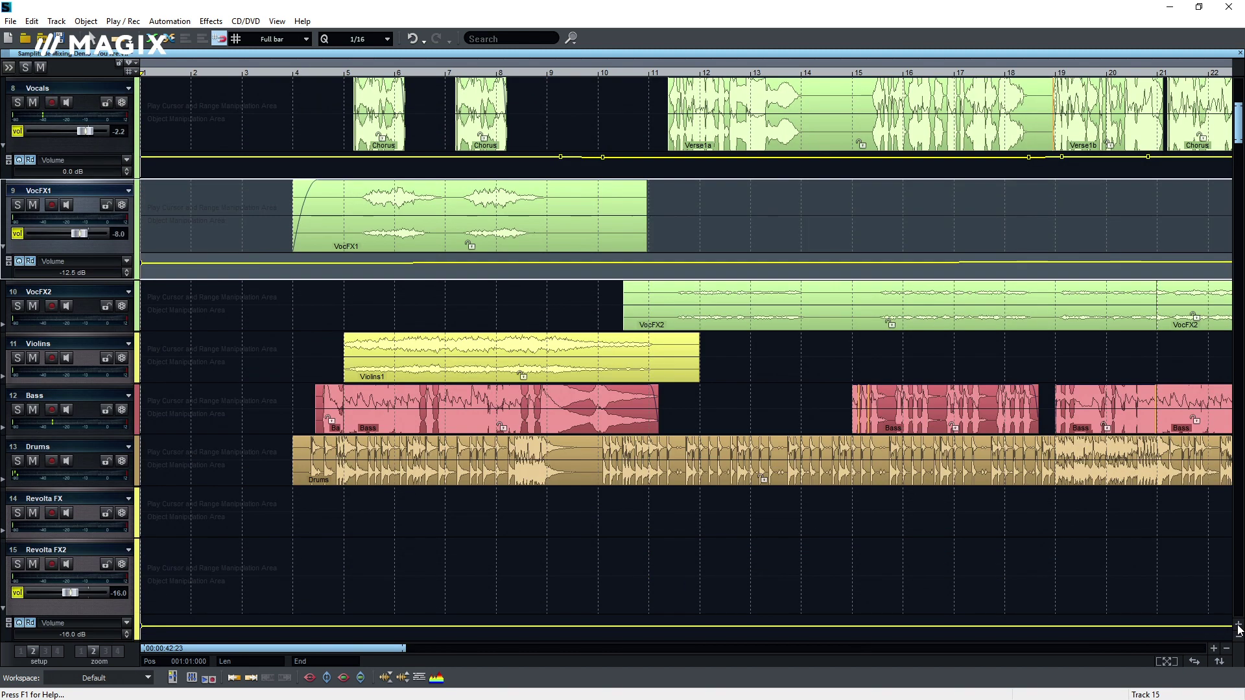
drag(985, 428, 907, 514)
click(856, 425)
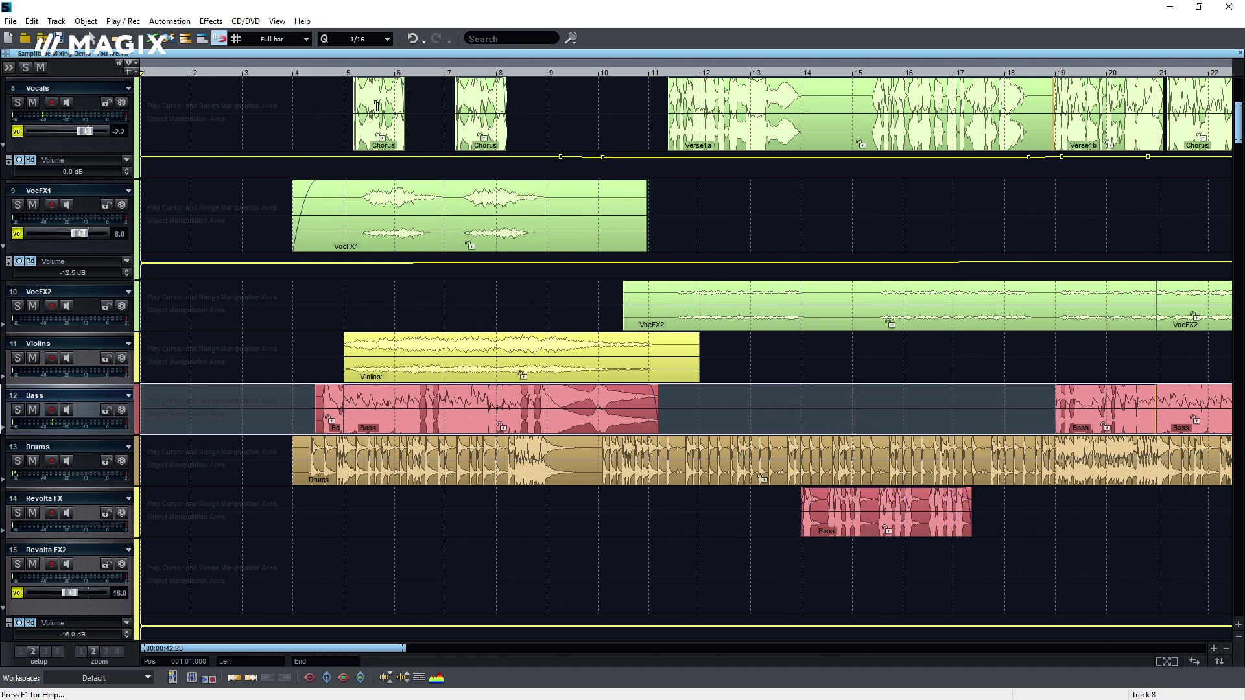
Step: Show the transport control below the arrangement
click(277, 20)
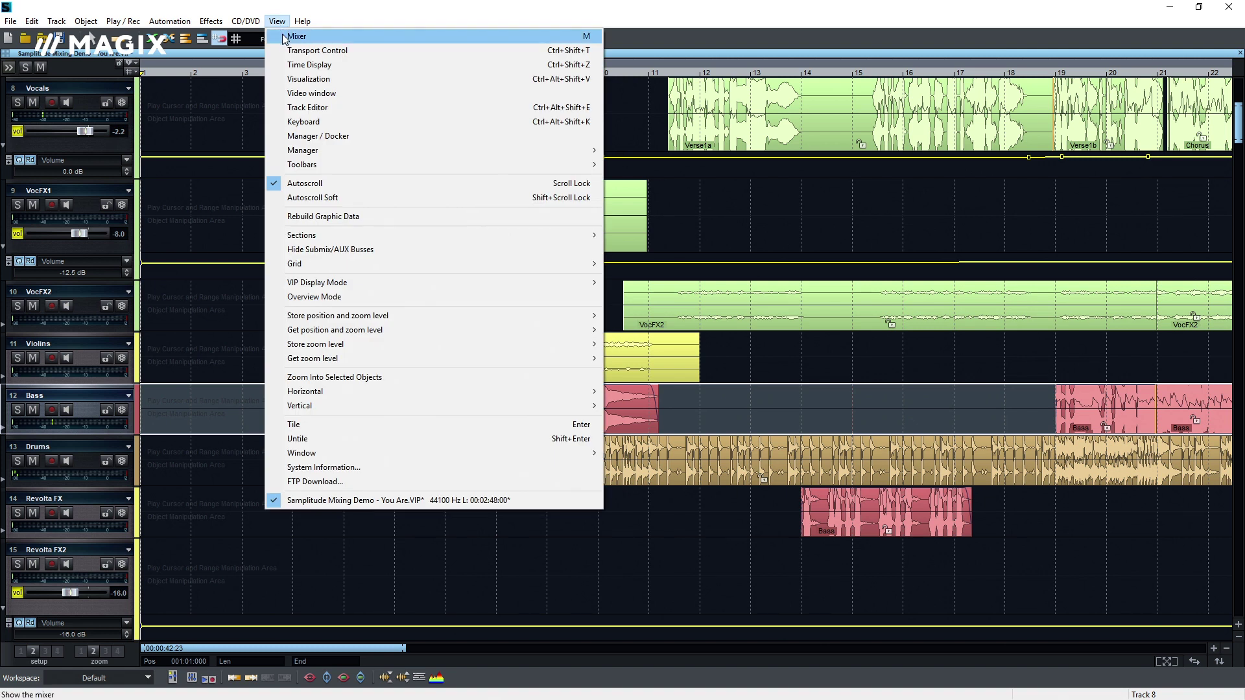
mouse_move(336, 154)
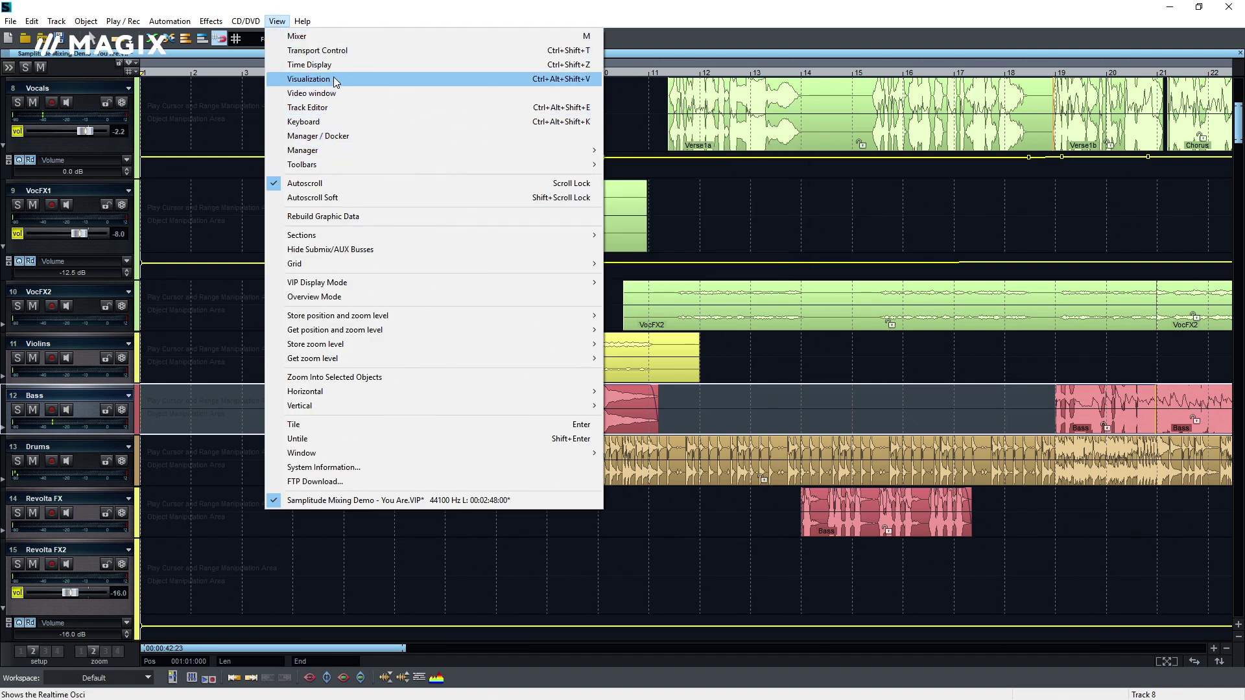
click(334, 52)
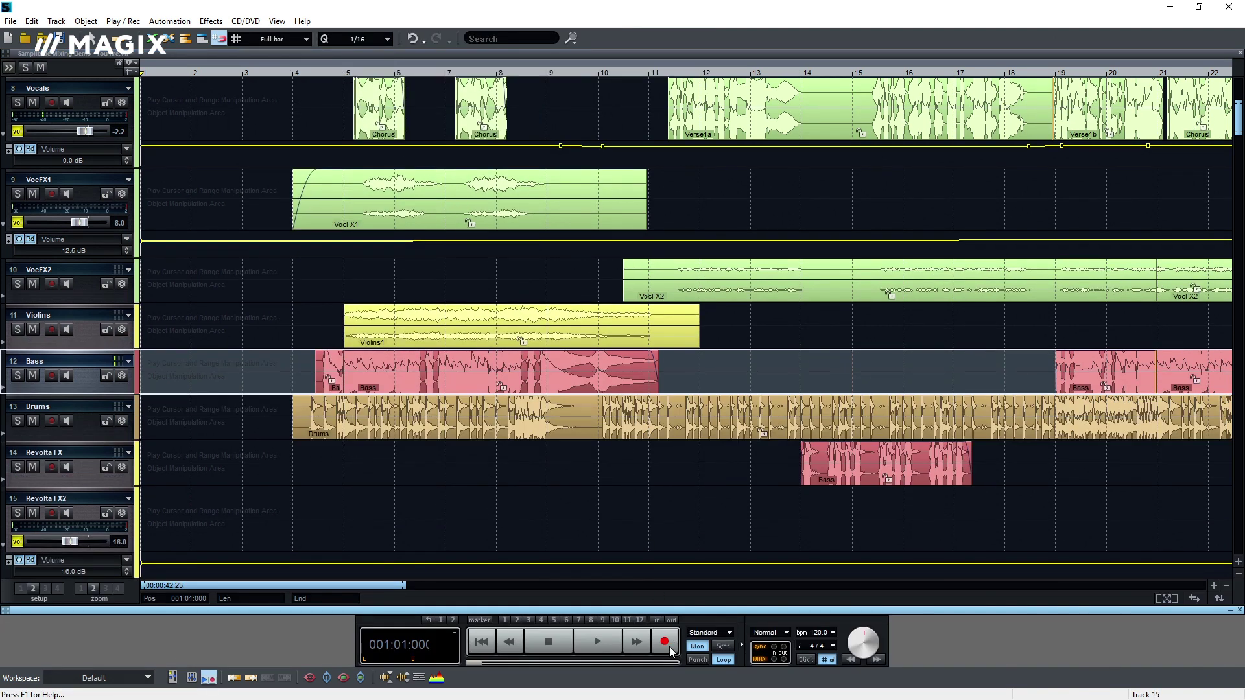
Step: Play the arrangement briefly and stop it, then undock the transport control so it floats over the lower tracks
click(609, 649)
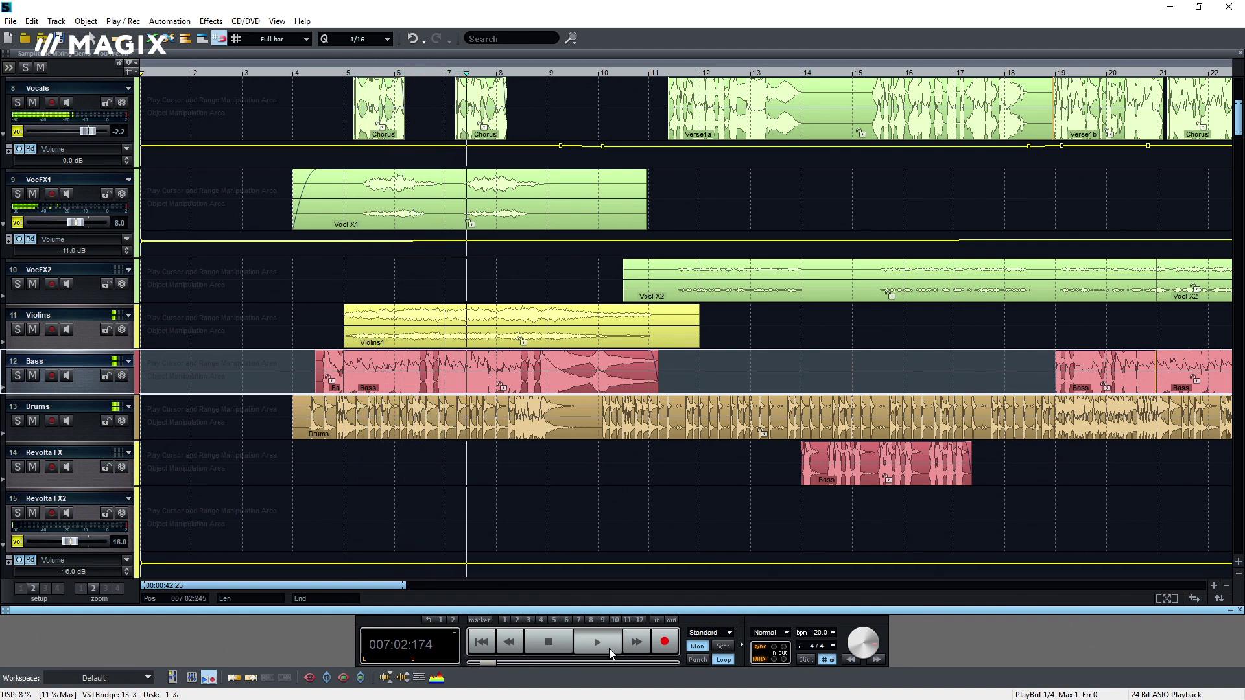
click(609, 648)
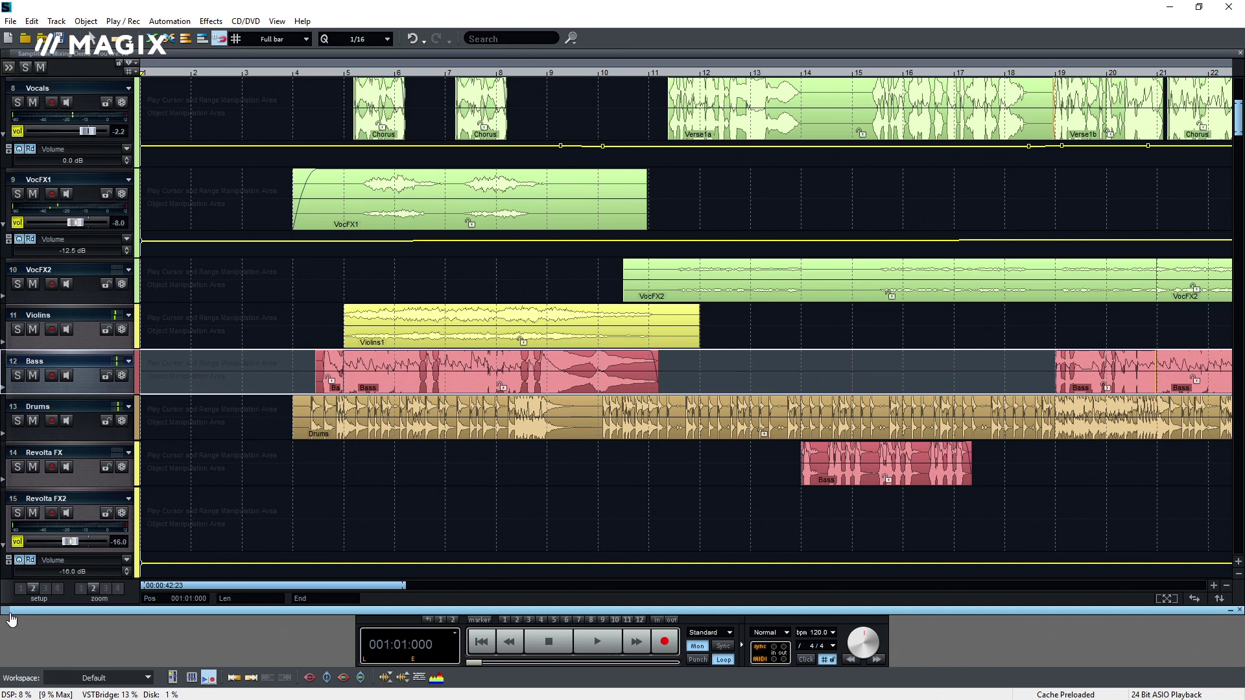
drag(25, 616, 581, 585)
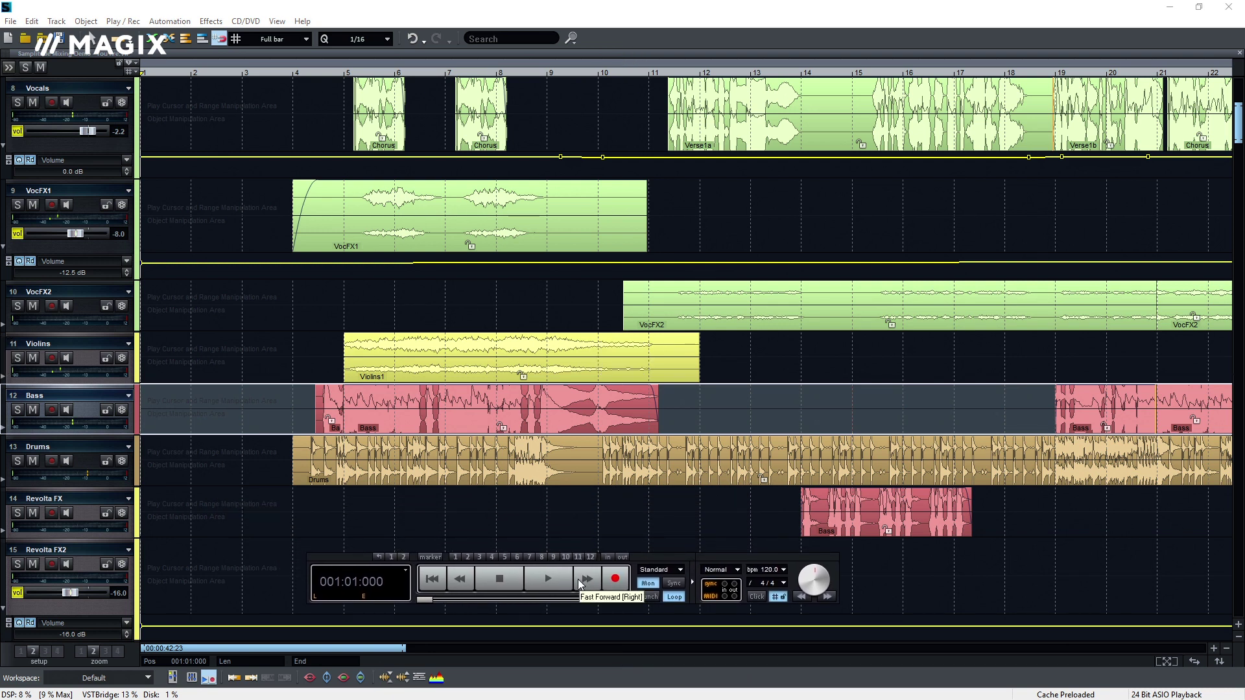
Step: Open the Object Editor from the moved Bass object and boost the Violins1 object's EQ to 1.6 High and 1.0 MH
click(843, 527)
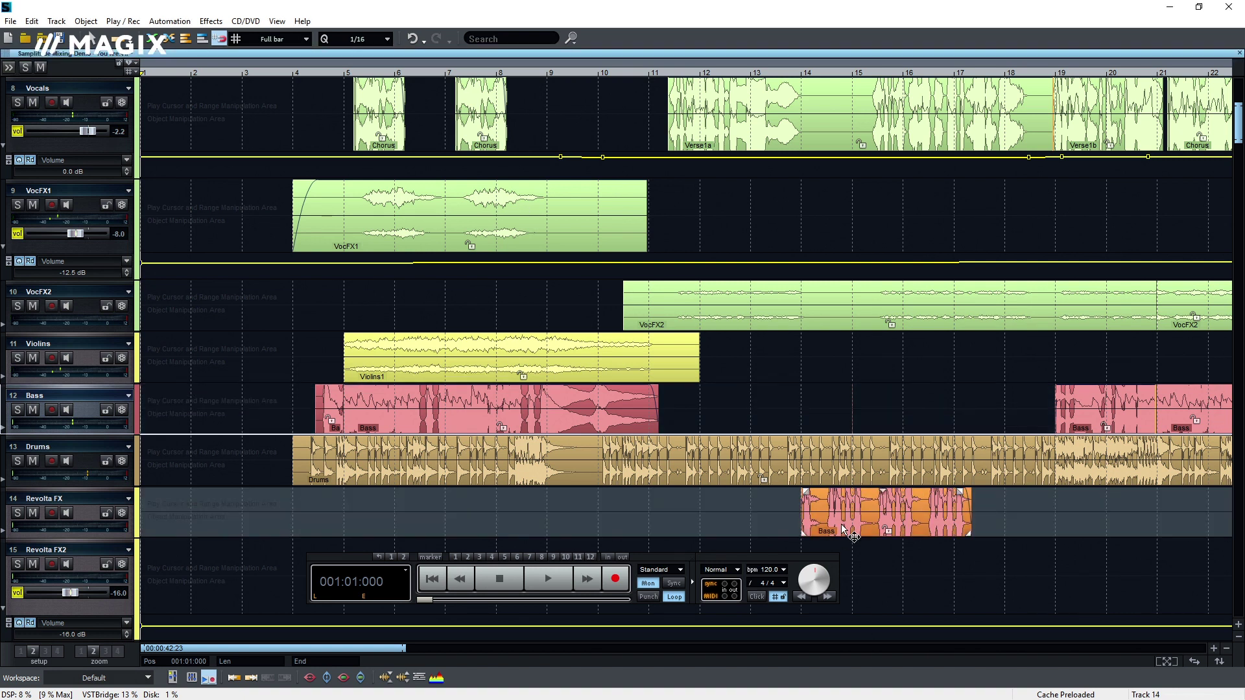
double_click(842, 523)
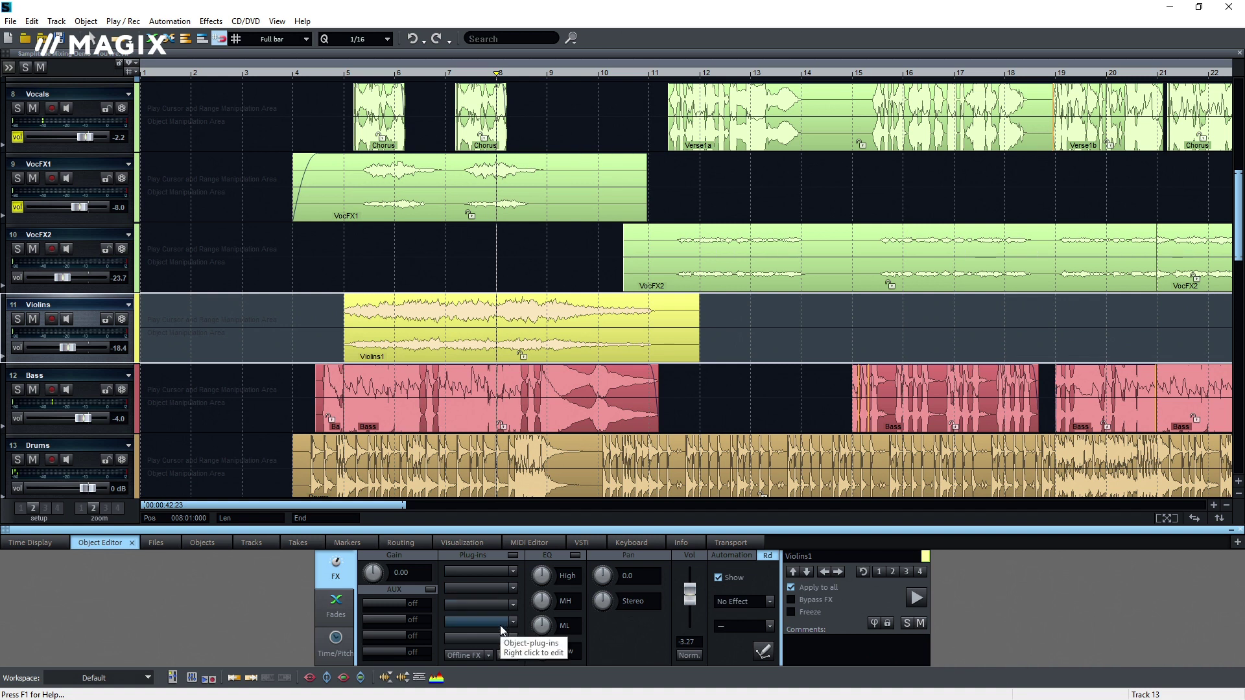
drag(541, 575, 544, 597)
click(544, 597)
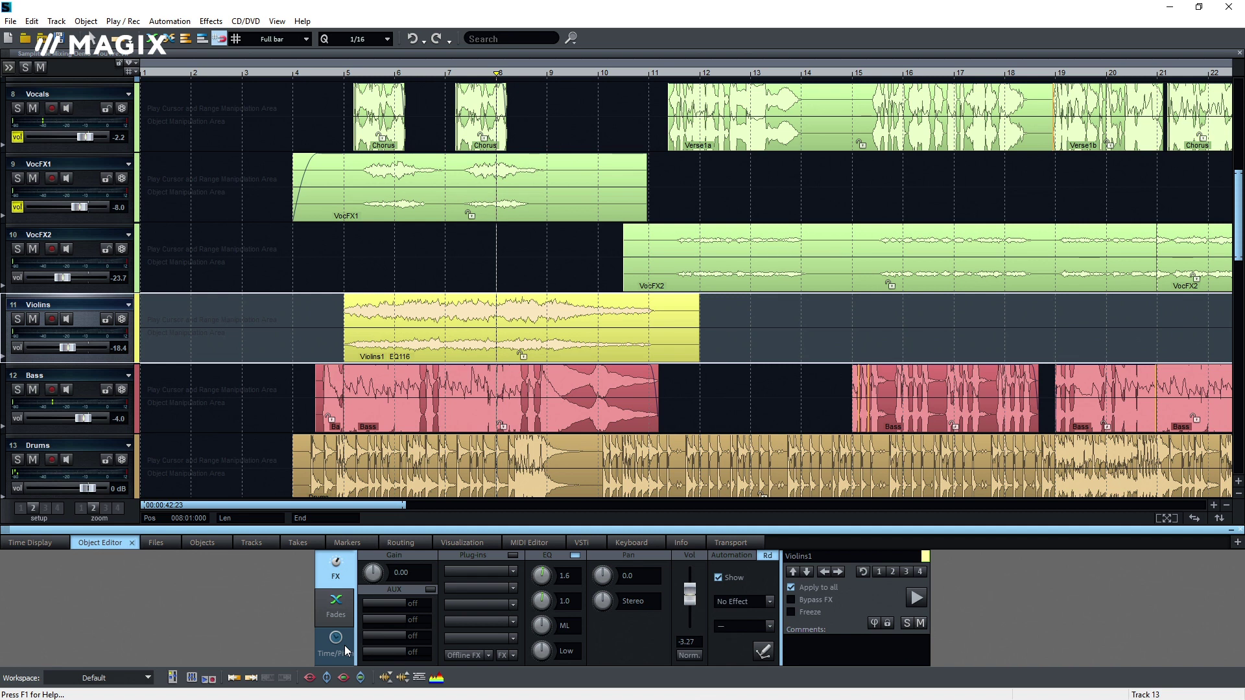
Step: Split the Violins1 object at bar 9 and move its second part one bar later, to bar 10
click(514, 319)
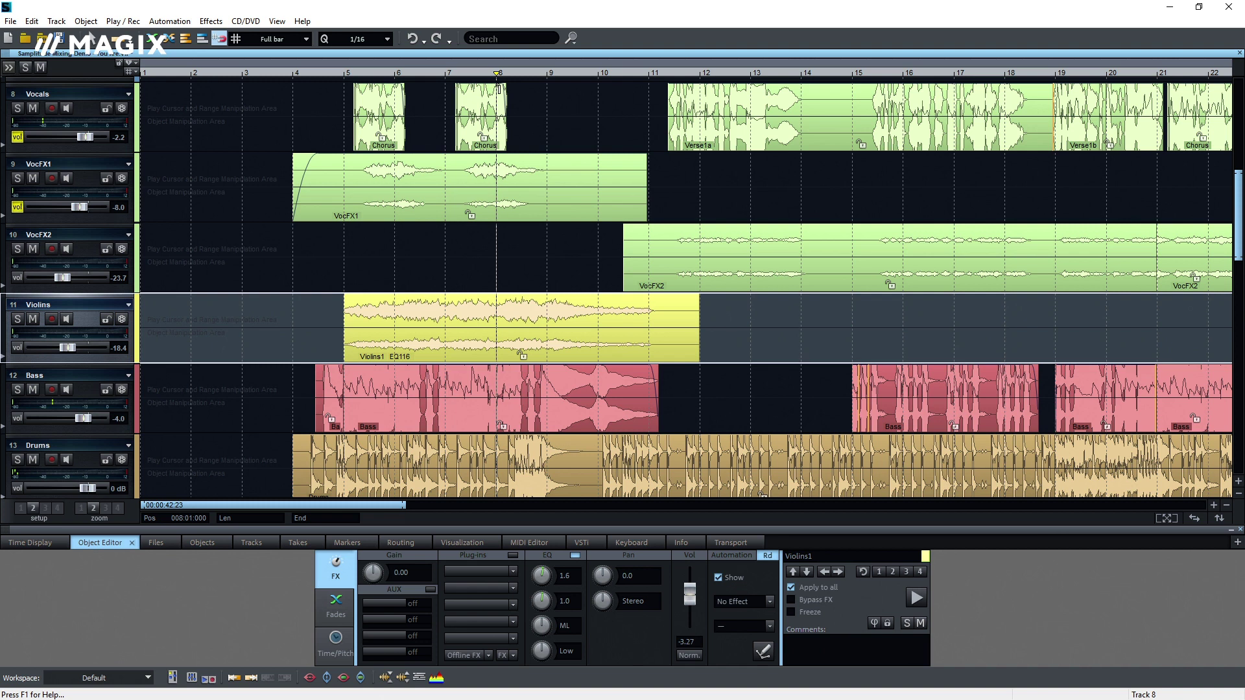
click(498, 70)
drag(498, 69, 543, 72)
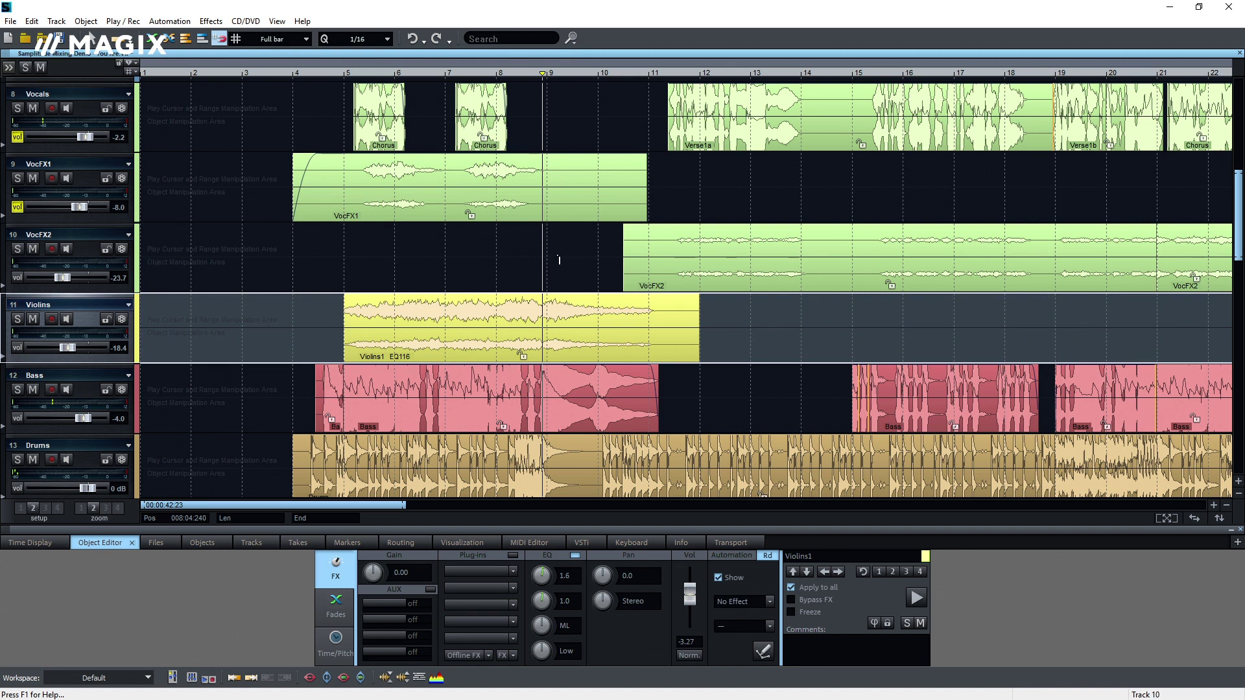
click(558, 311)
key(t)
drag(586, 338, 619, 336)
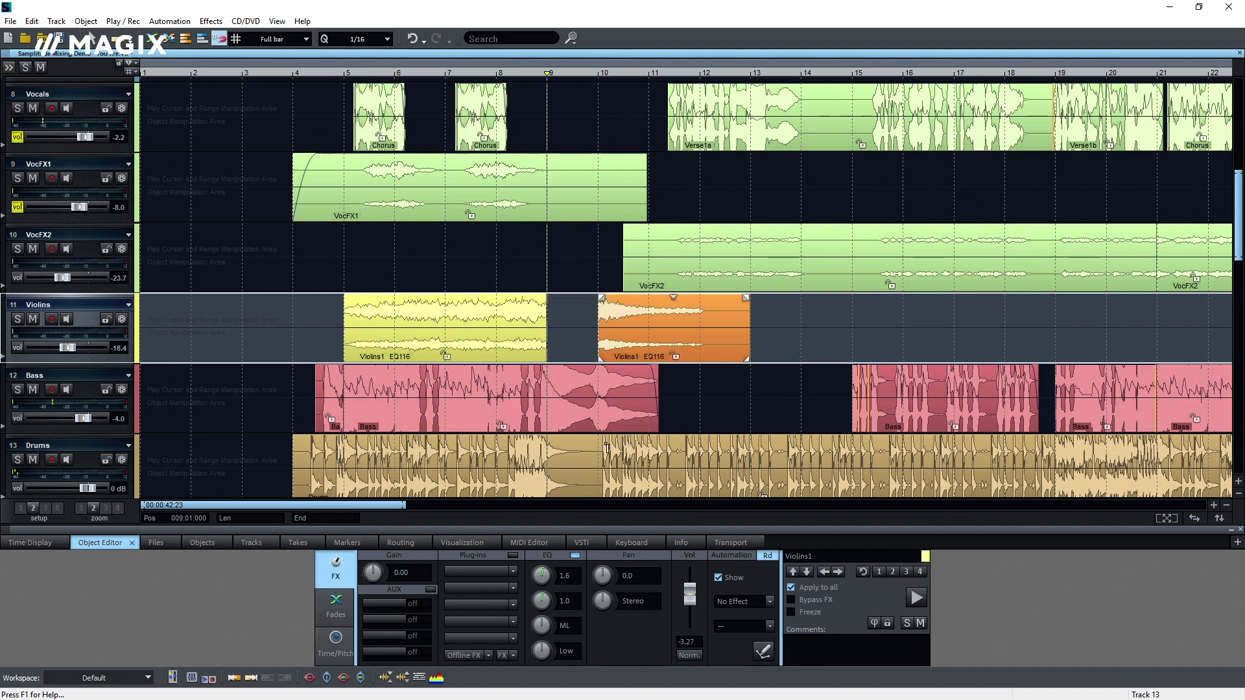
Step: Set the EQ of the first Violins1 part to -1.6 High and -1.1 MH, and compare it with the second part
drag(545, 575, 548, 583)
mouse_move(543, 601)
mouse_down()
mouse_move(543, 576)
mouse_move(541, 605)
mouse_up()
click(499, 354)
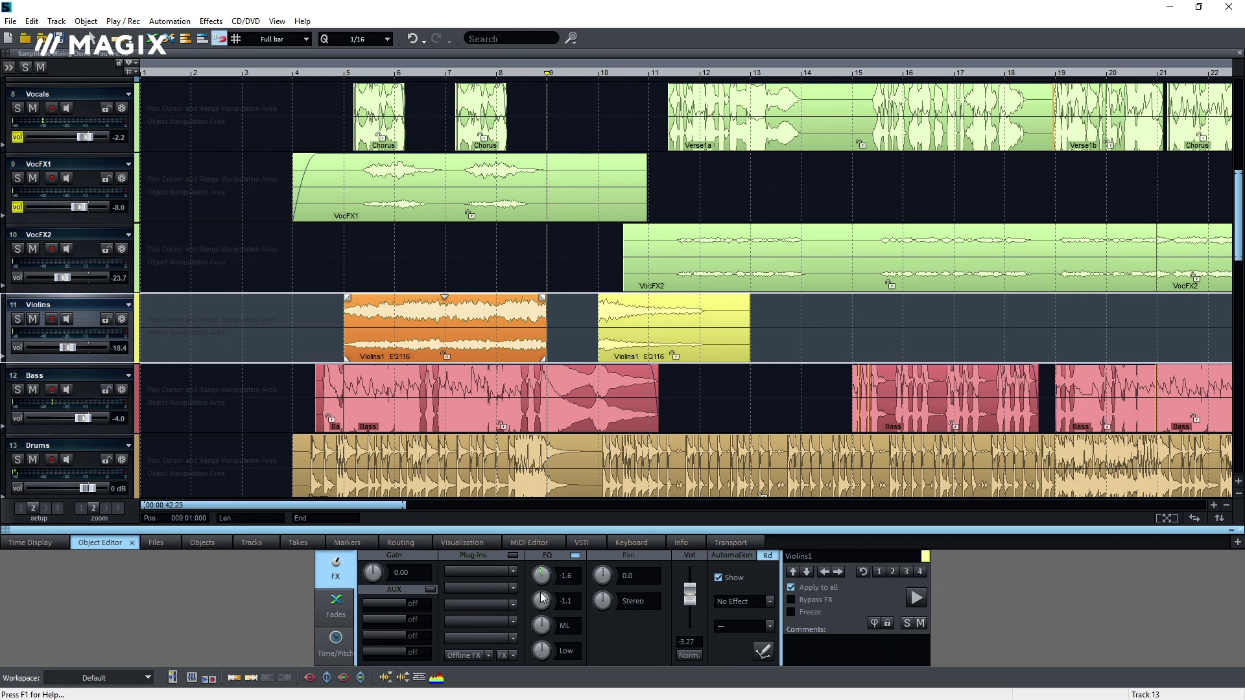
click(624, 350)
click(533, 348)
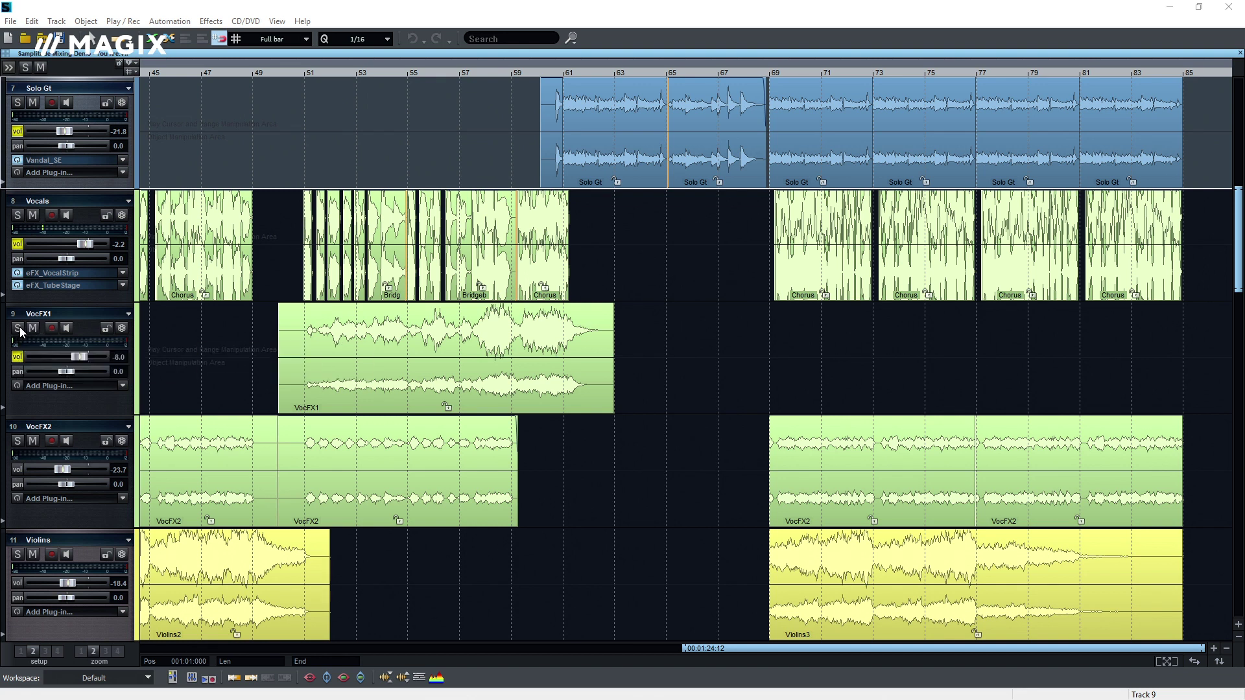
Step: Show the Track Editor and set the Solo Gt track's volume to -22.4 and pan to -0.4
click(278, 21)
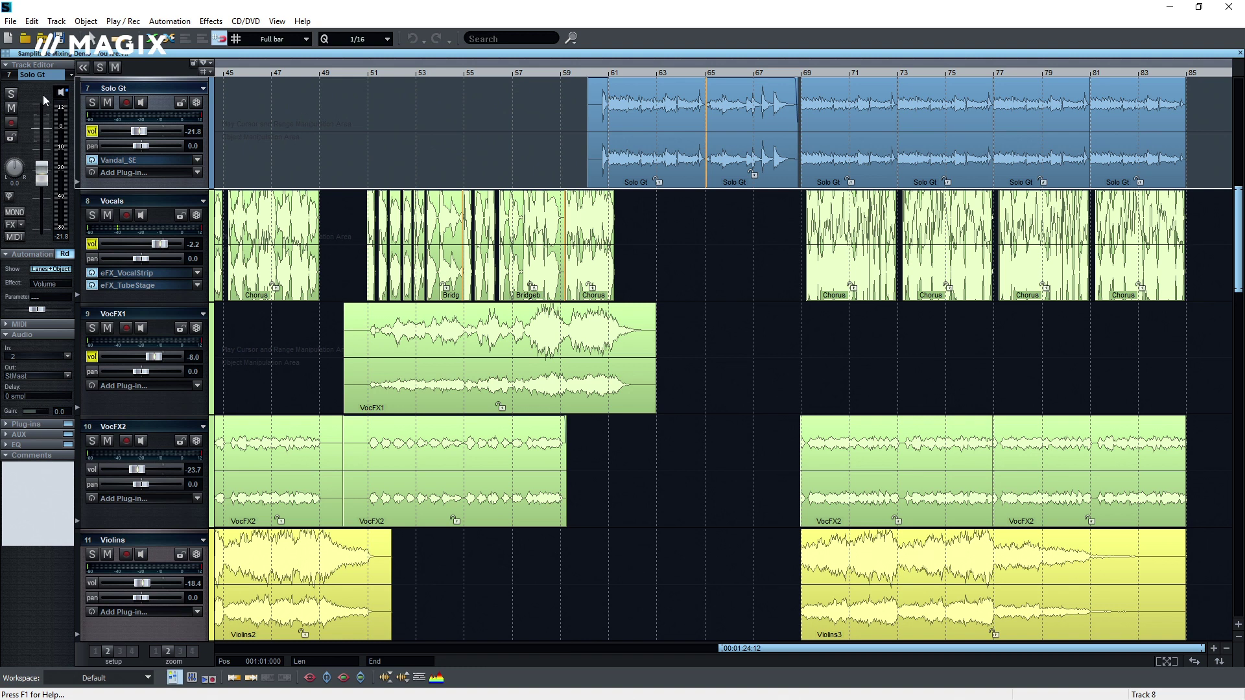
mouse_move(44, 127)
drag(41, 172, 16, 168)
Step: Add the eFX_Compressor plug-in to the Solo Gt track's next free slot and adjust its release to 223 ms
click(8, 425)
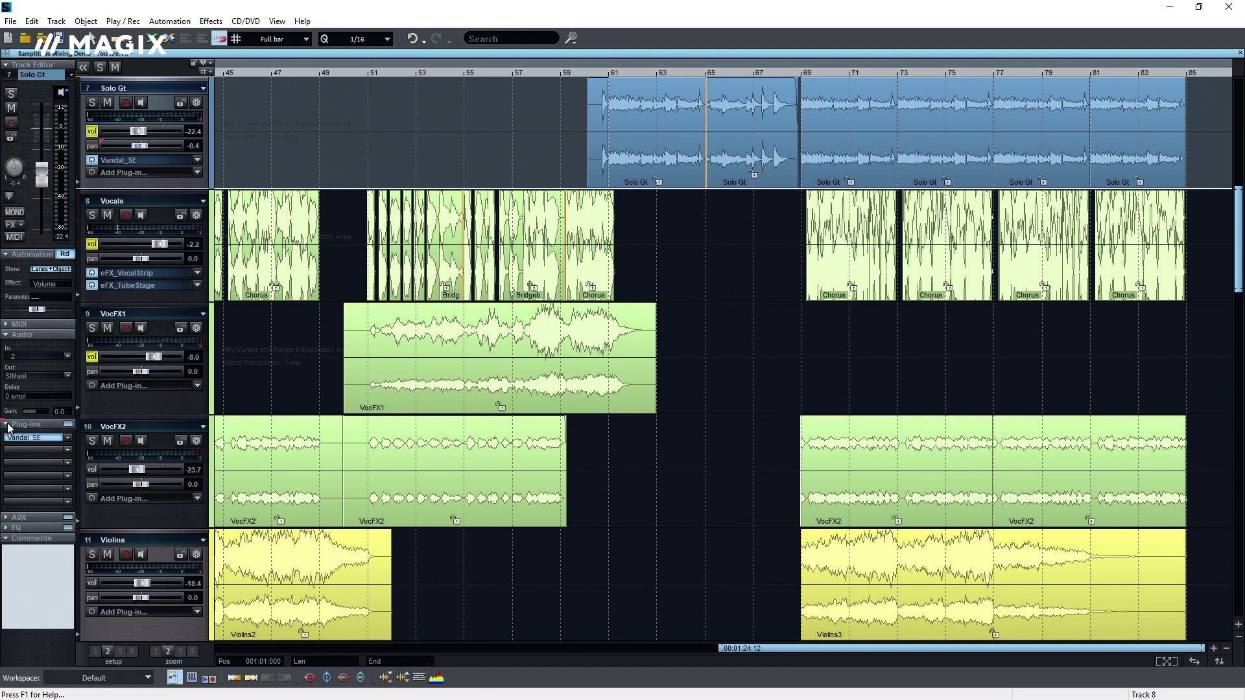
click(61, 452)
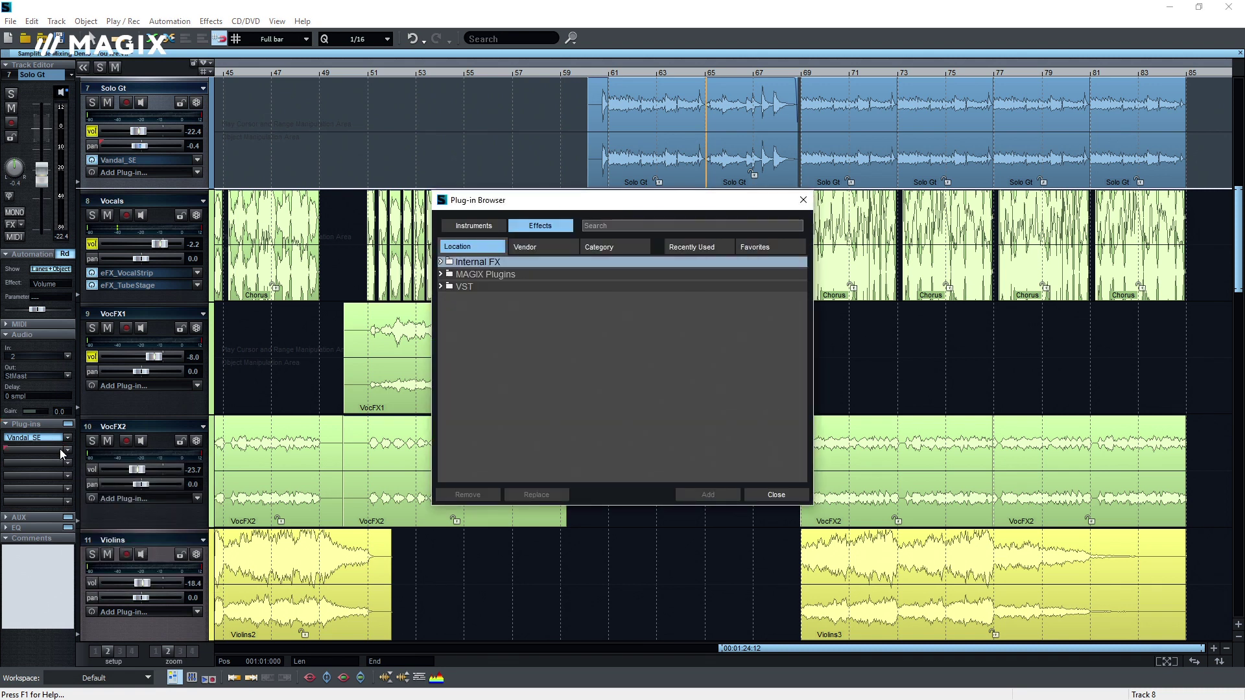
text(efx)
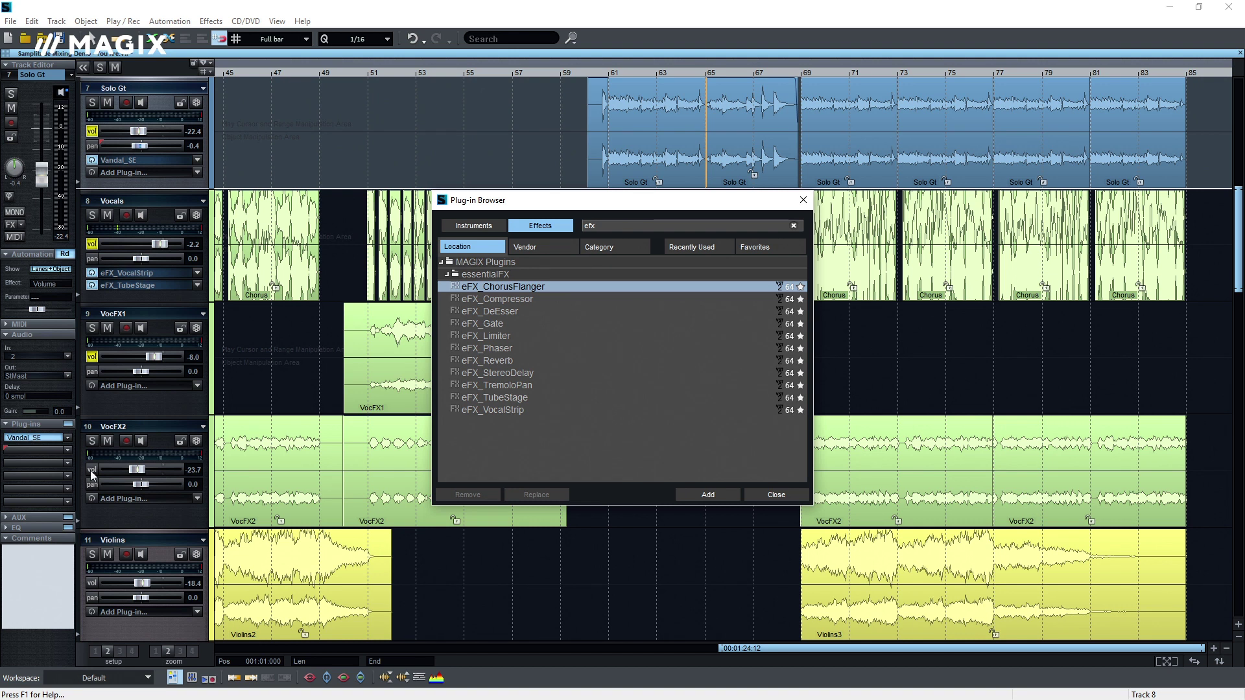
click(490, 302)
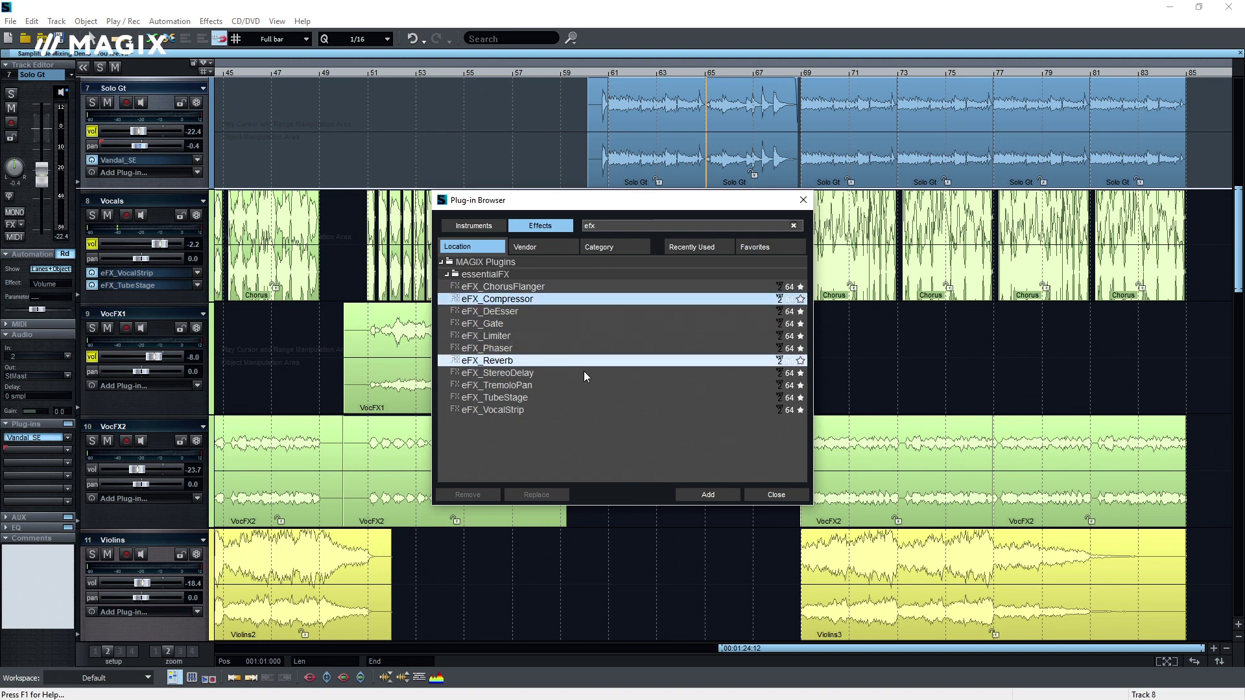
click(708, 494)
scroll(857, 639, up, 2)
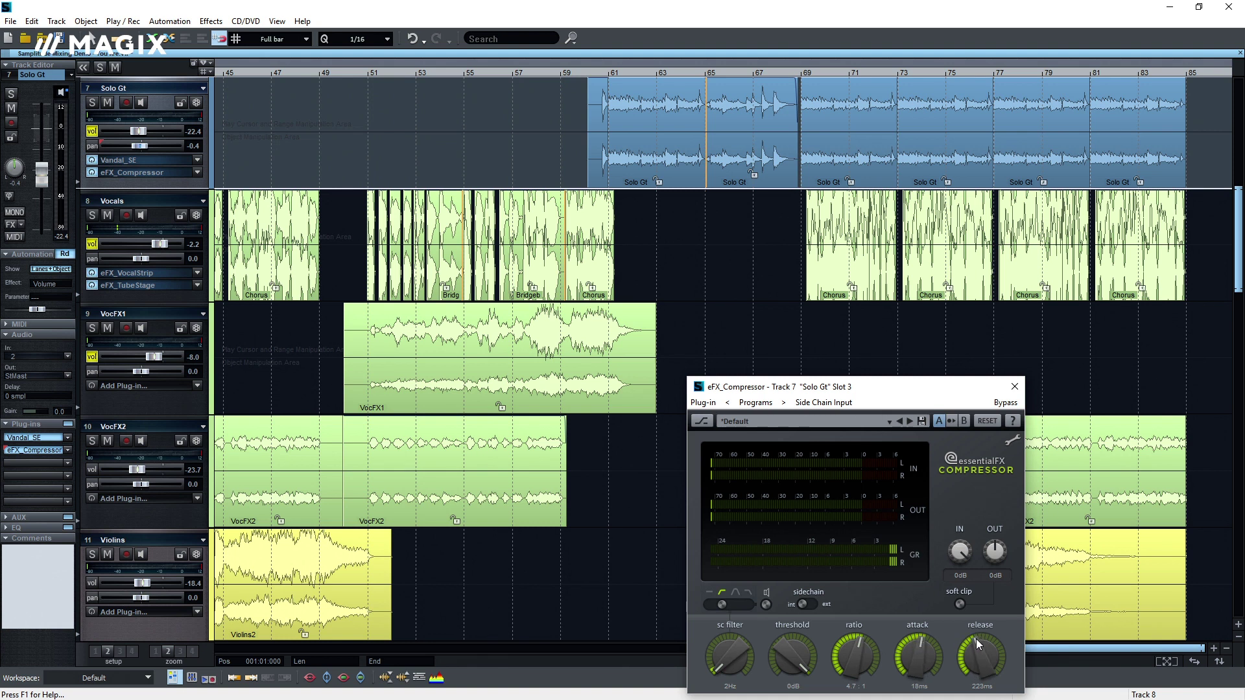
click(1015, 387)
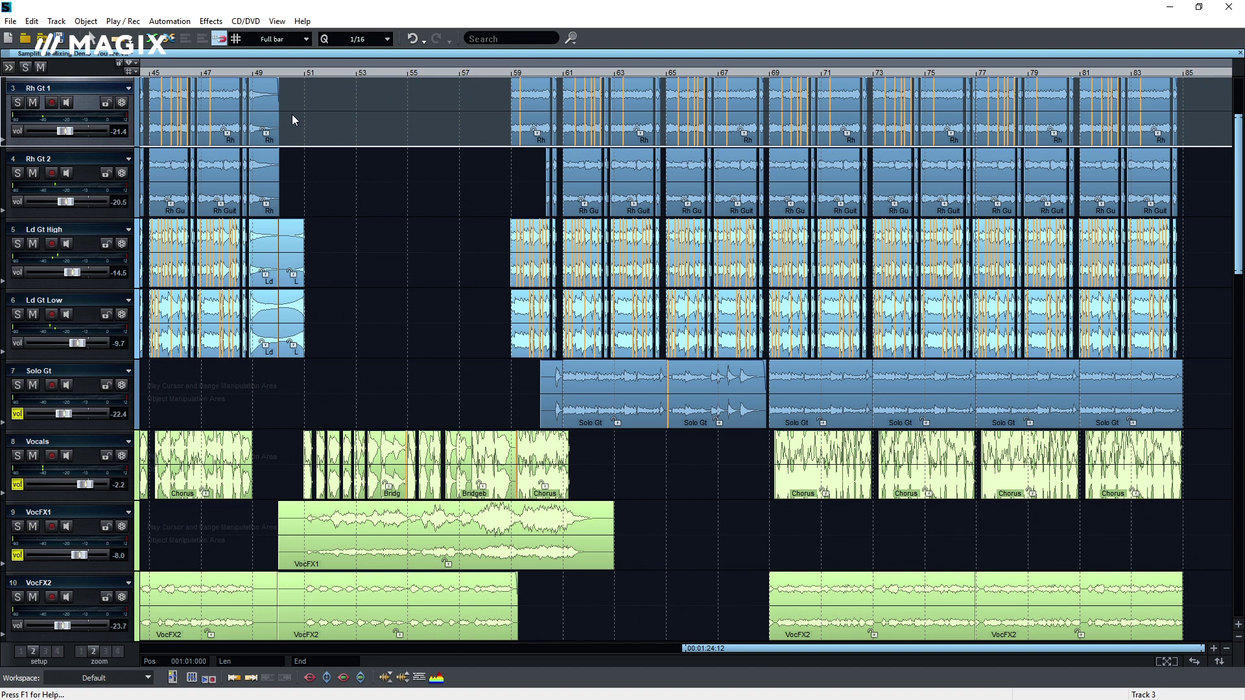
Step: Show the mixer and raise the Solo Gt channel's fader to -15.4
click(277, 22)
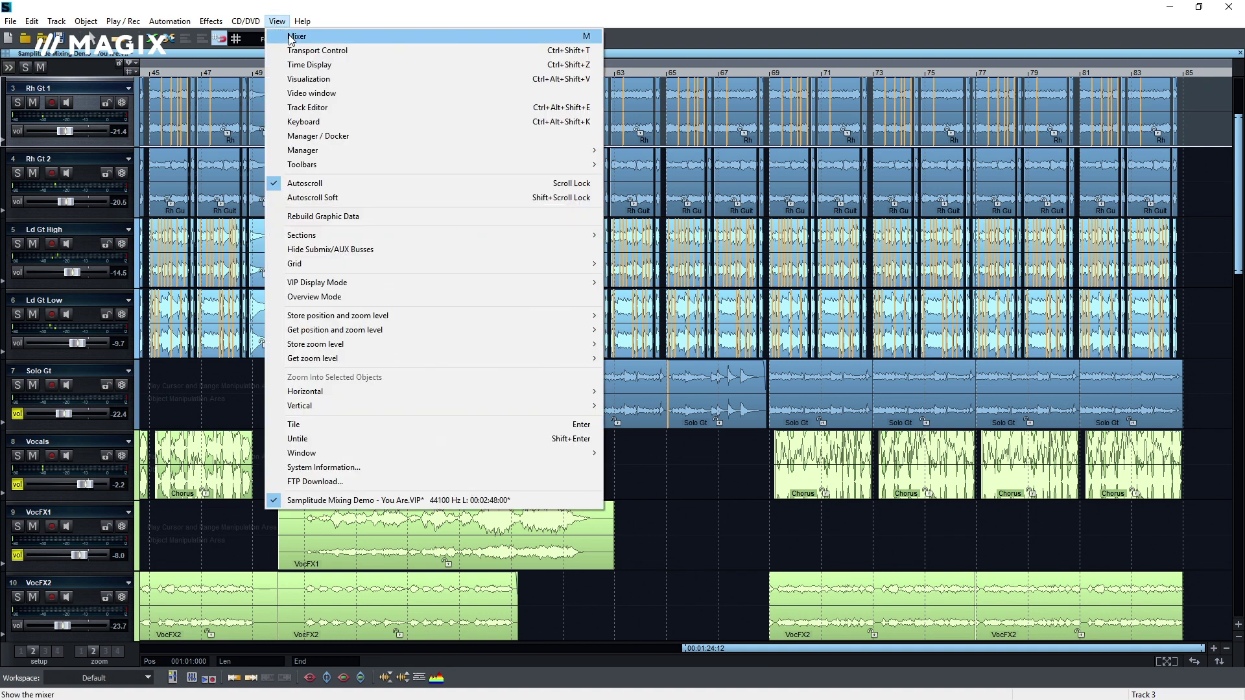
click(289, 37)
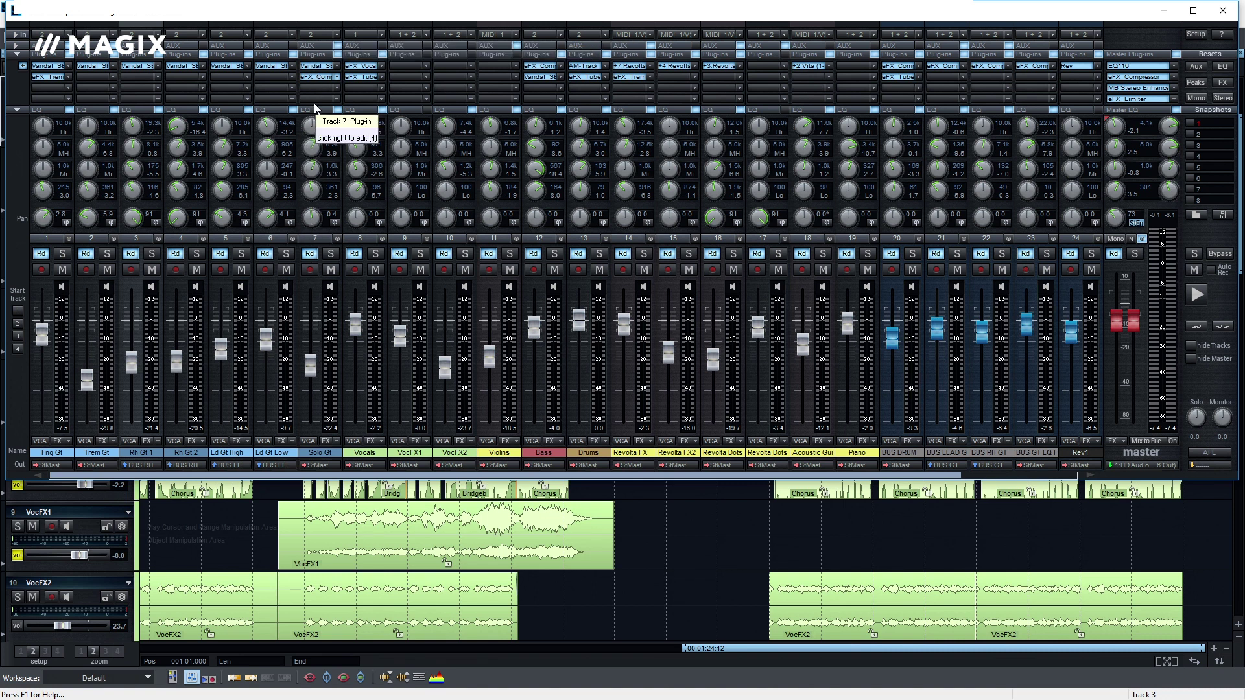
drag(313, 369, 314, 350)
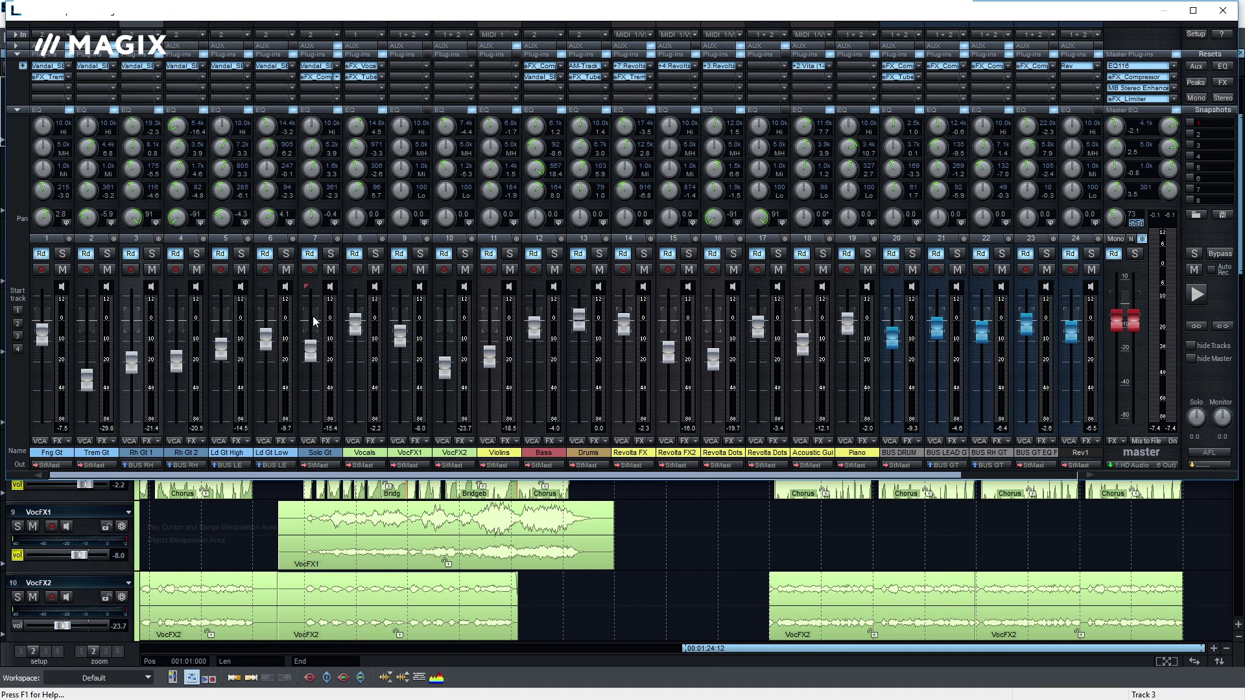
Step: Browse the Internal FX, MAGIX Plugins and VST effect folders for the Solo Gt channel's third plug-in slot
click(315, 89)
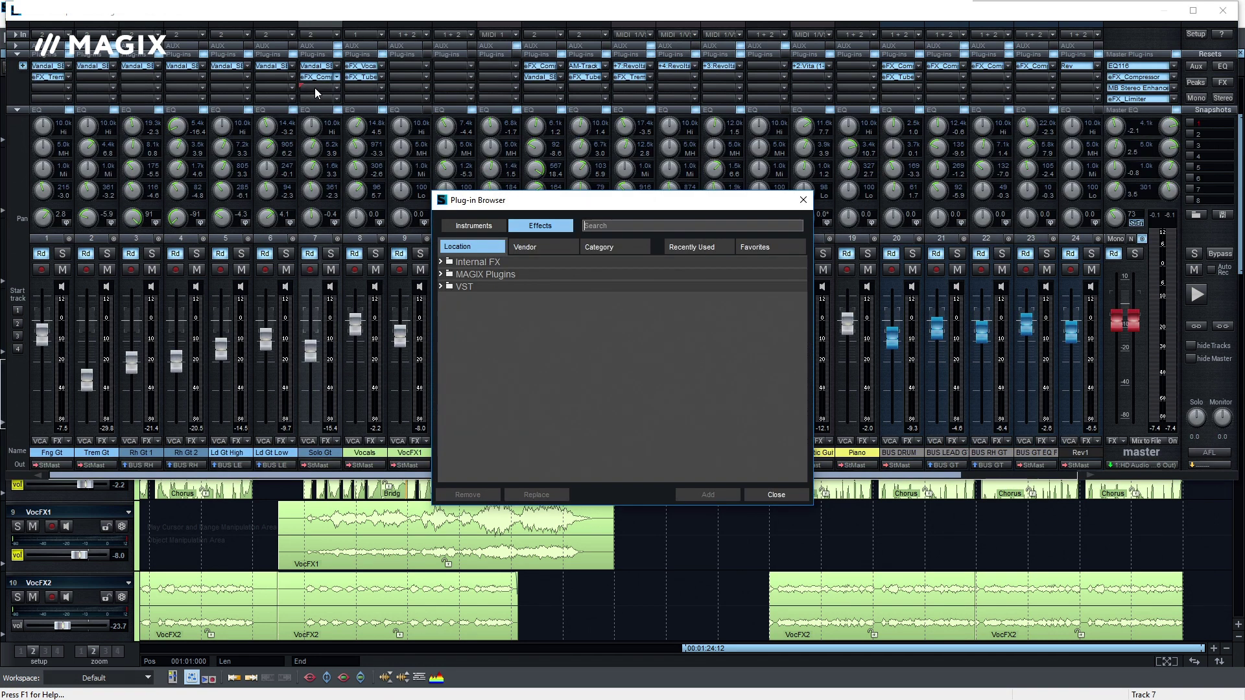
click(441, 262)
click(440, 447)
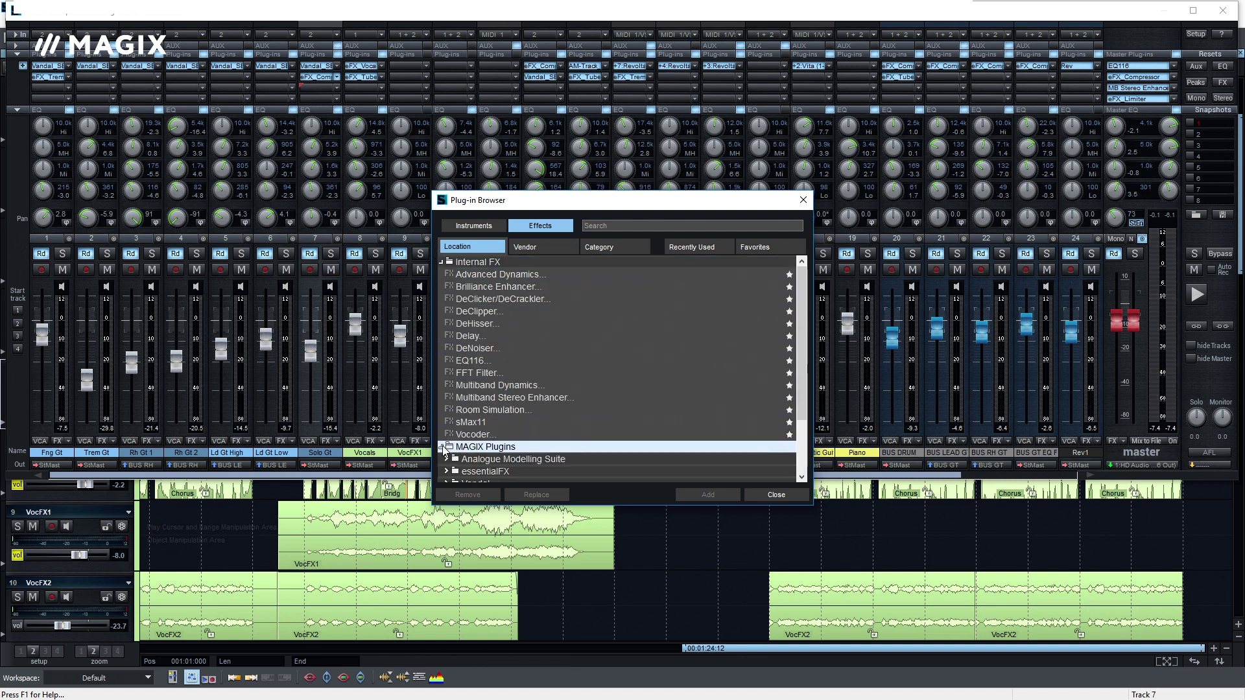
click(442, 471)
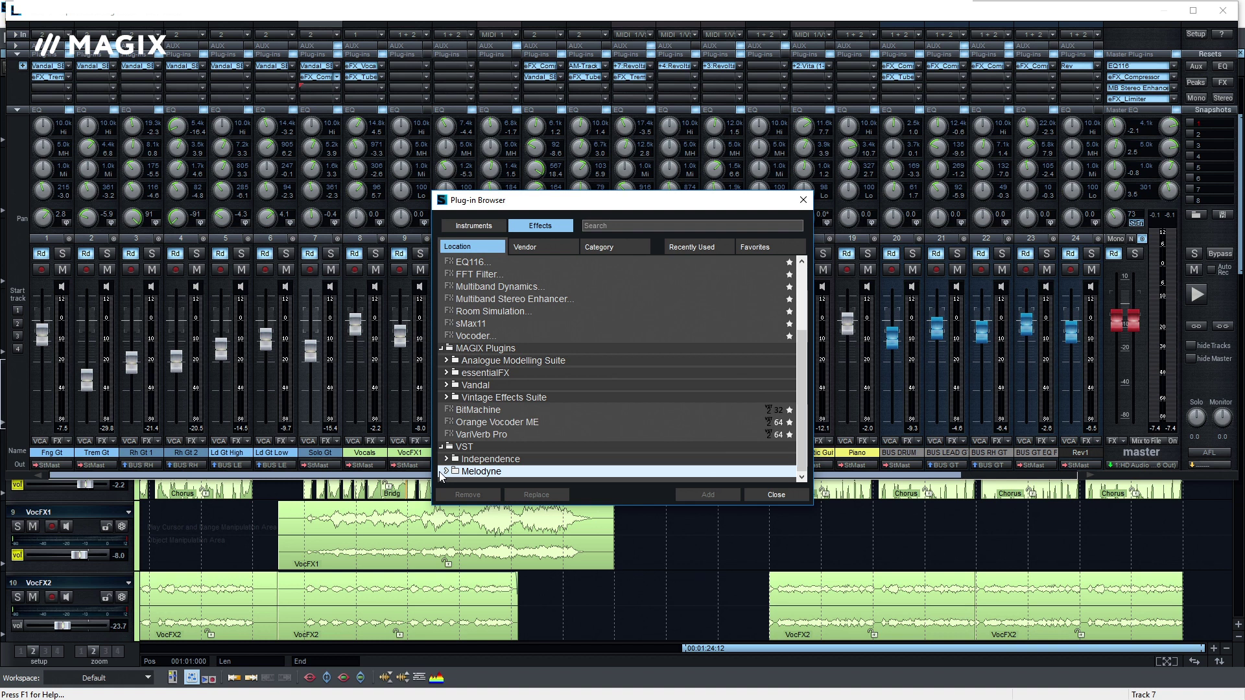
click(803, 199)
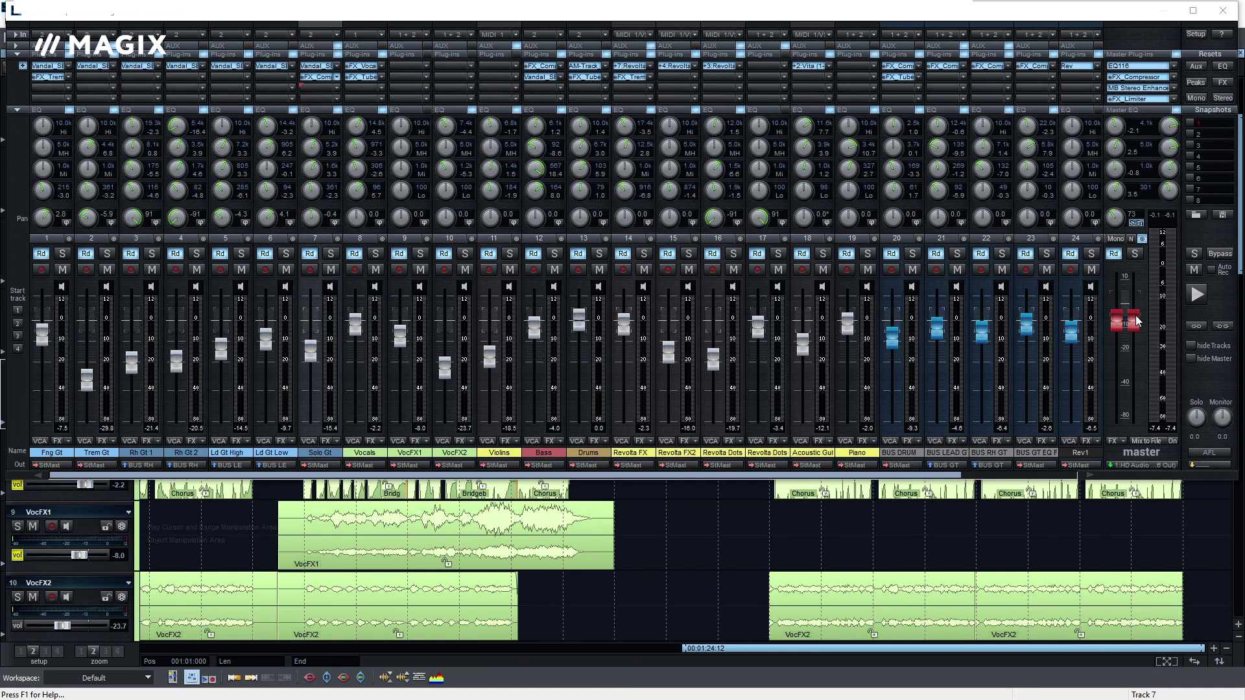
Step: Lower the master volume to -10.7 and set the master EQ to 1.4 low and about 1.5 dB mid-low
drag(1133, 320, 1135, 329)
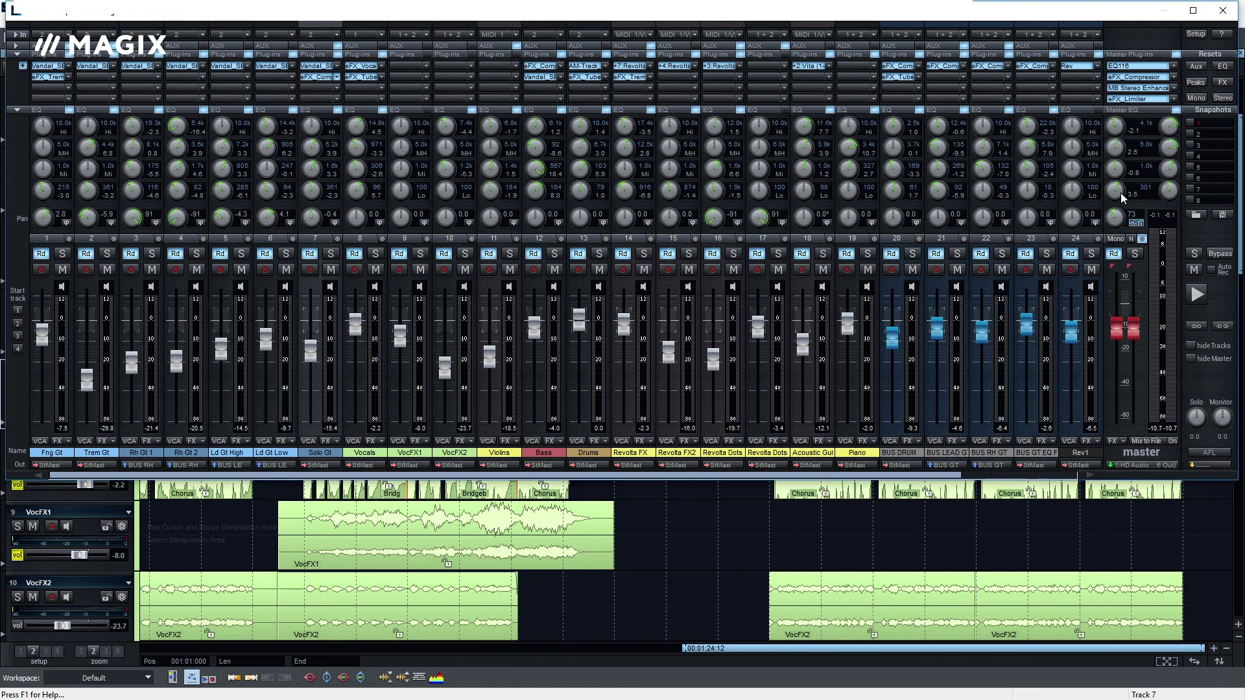
drag(1120, 194, 1116, 163)
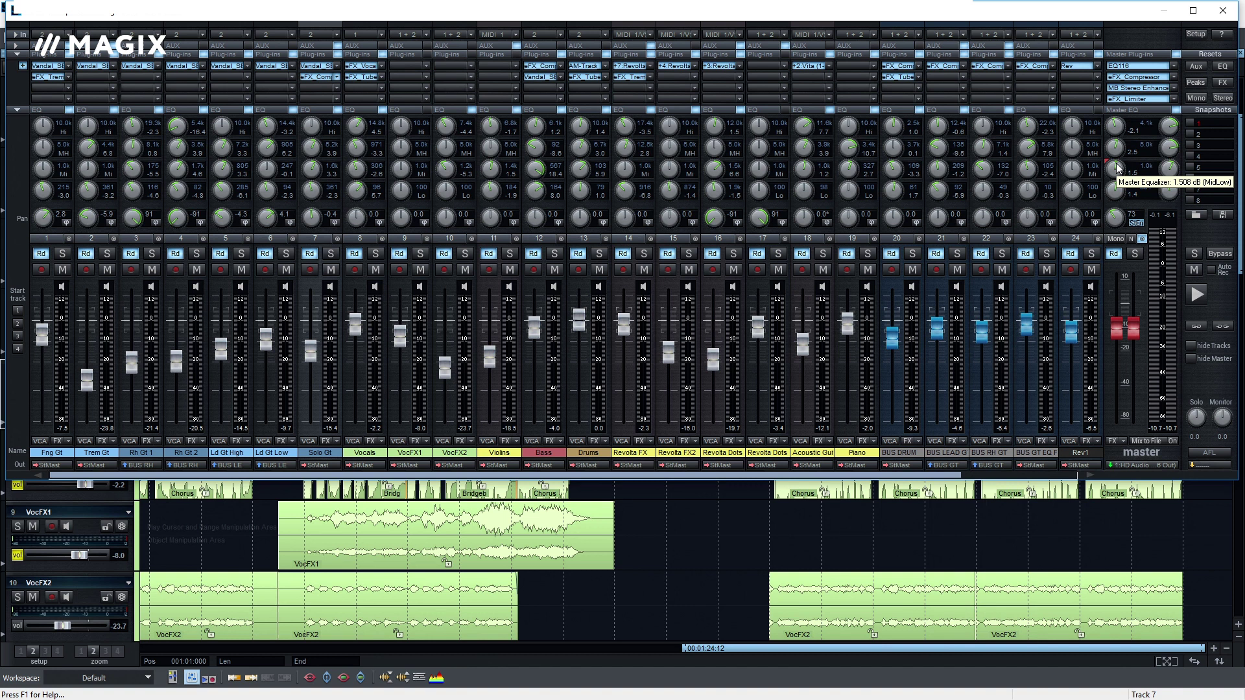
Step: In the master's EQ116, set band 1 to 3.77 dB at about 107 Hz, band 2 to -2.83 dB and band 3 to 1.00 dB
click(1121, 71)
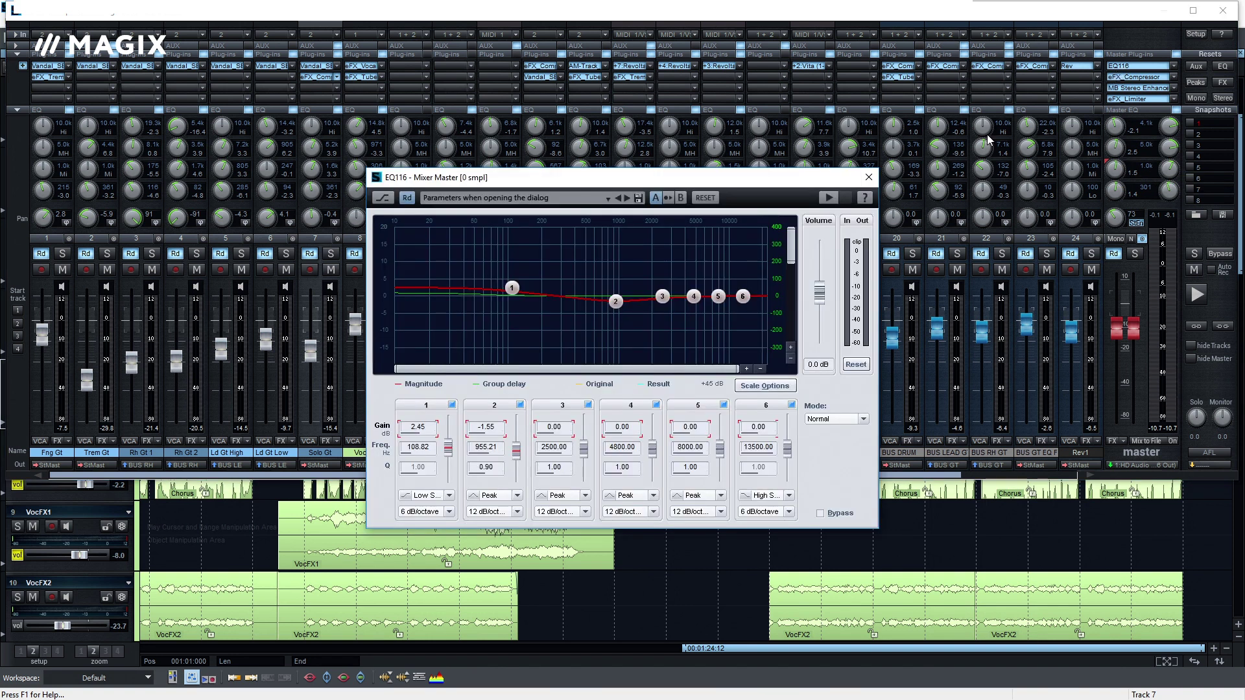
drag(511, 288, 510, 283)
drag(615, 302, 667, 297)
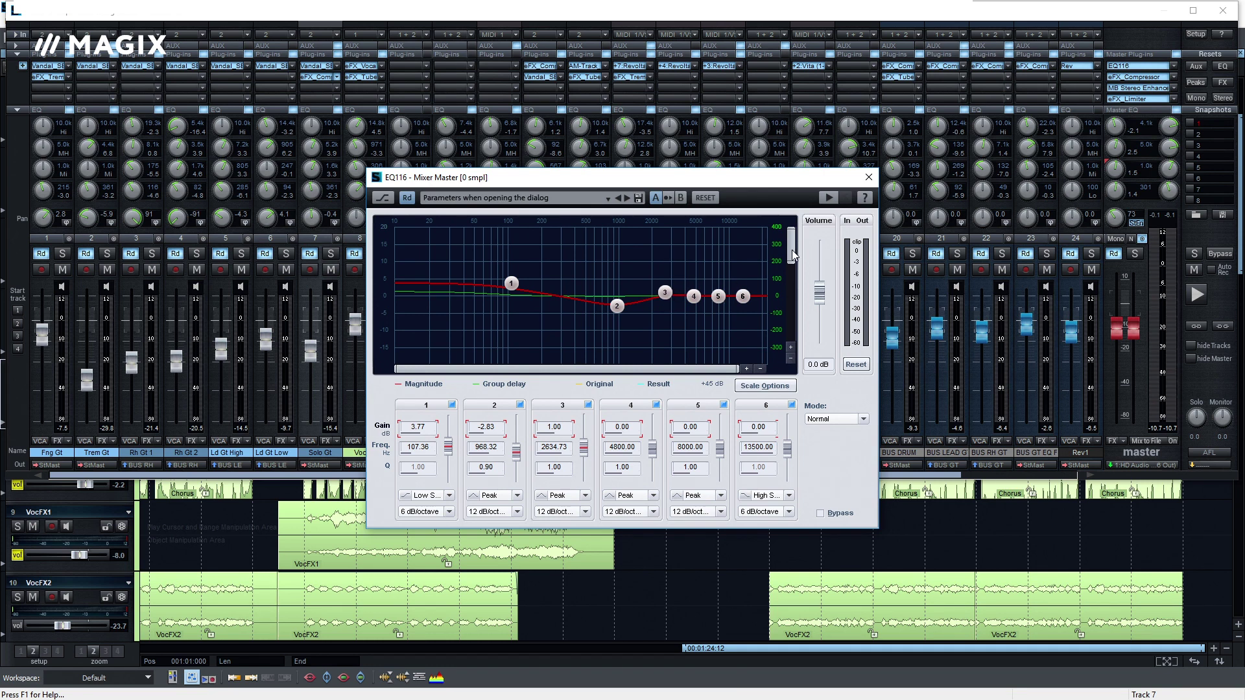
click(869, 177)
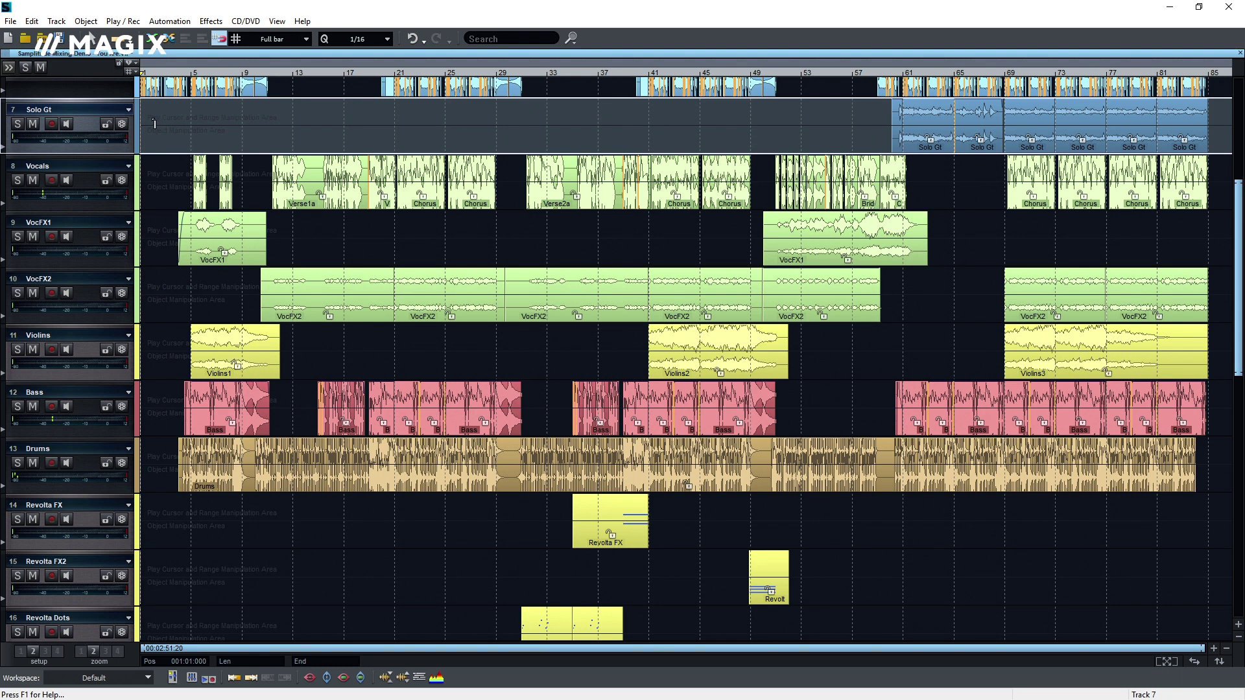
Step: Create a new virtual project named My VIP with a custom track number of 6
click(12, 22)
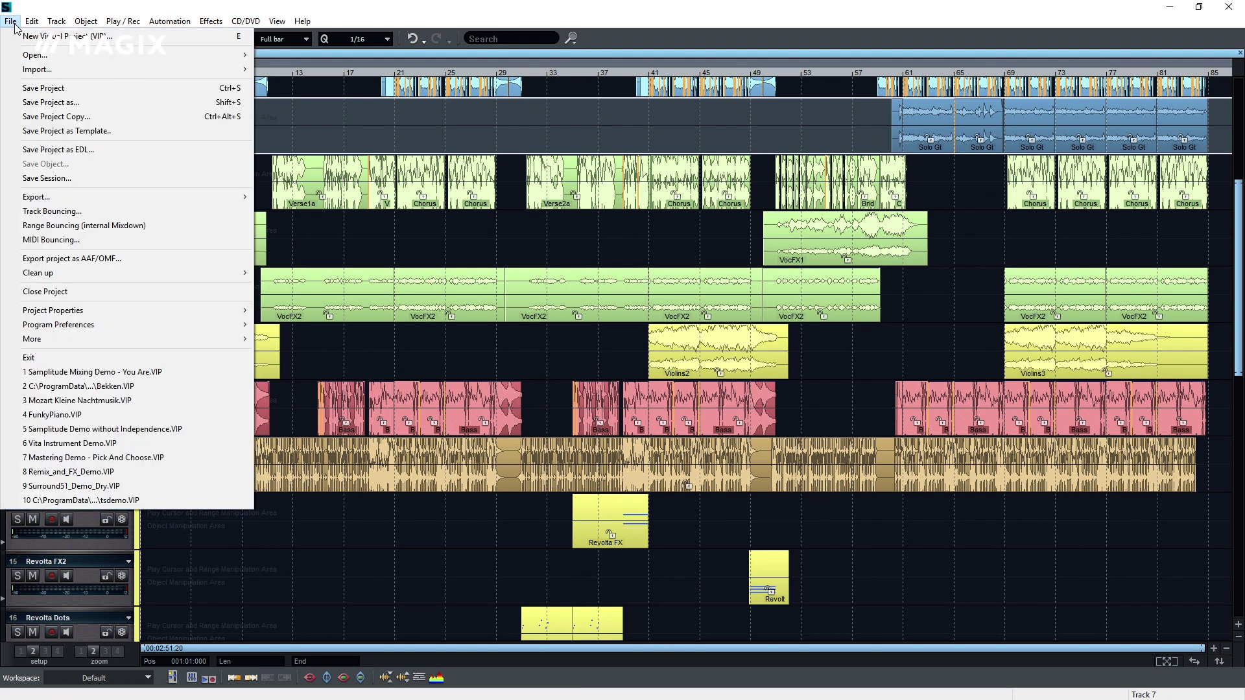
click(25, 37)
text(My VIP)
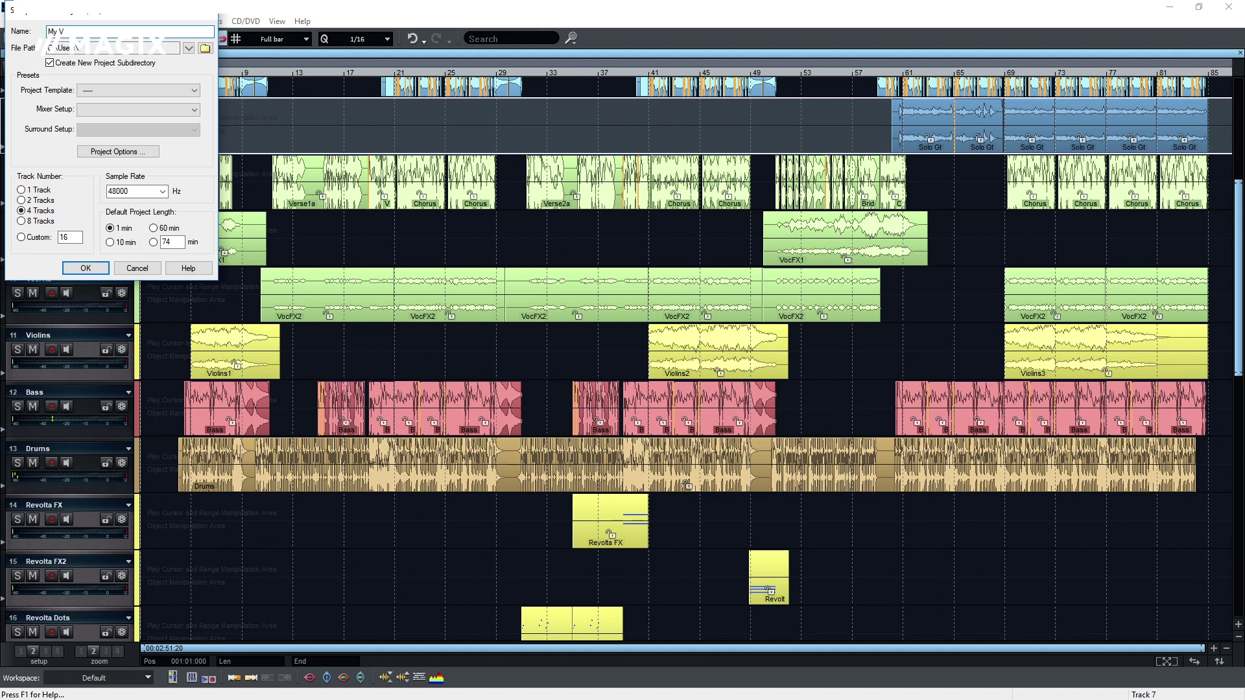
click(22, 237)
double_click(58, 237)
text(6)
click(80, 266)
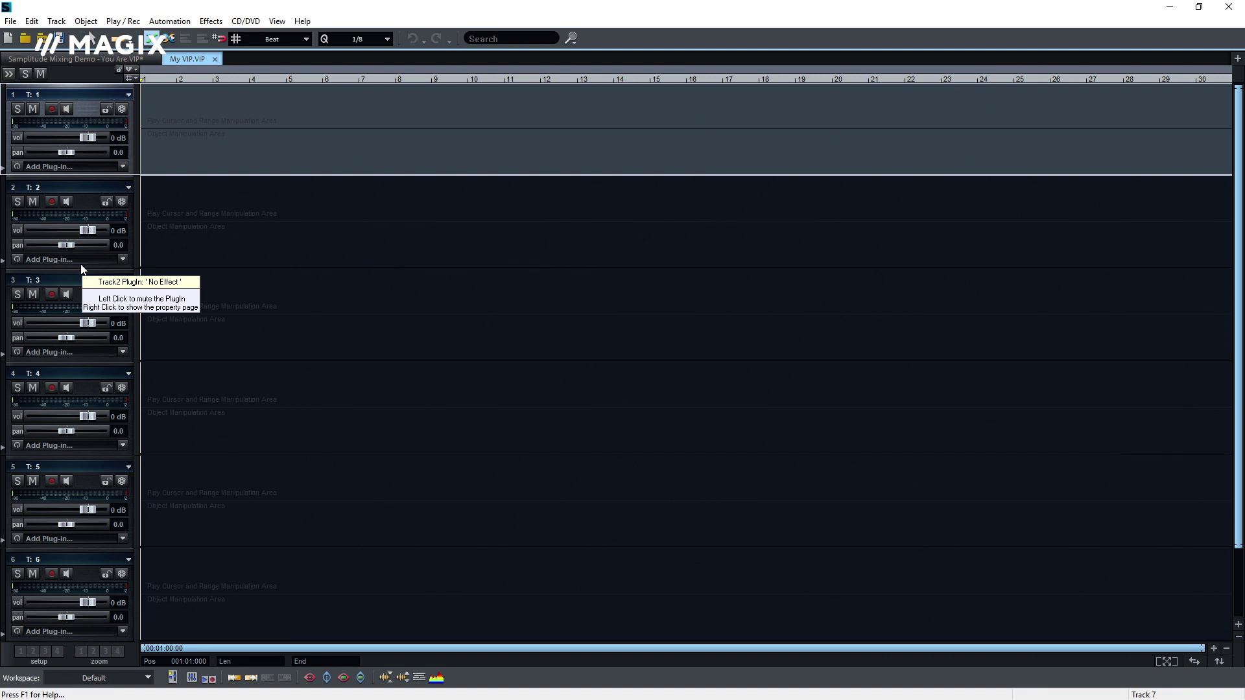
Step: Set the audio driver system to ASIO4ALL v2 and open the MIDI input and output device settings
key(y)
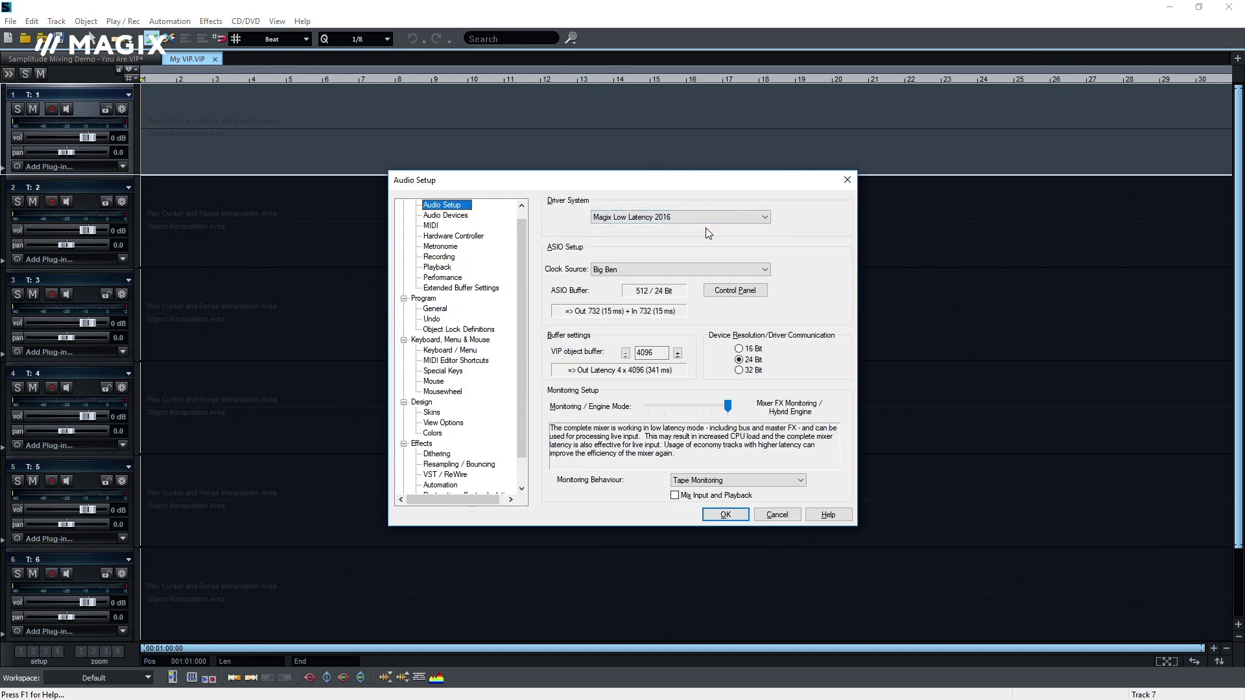
click(752, 220)
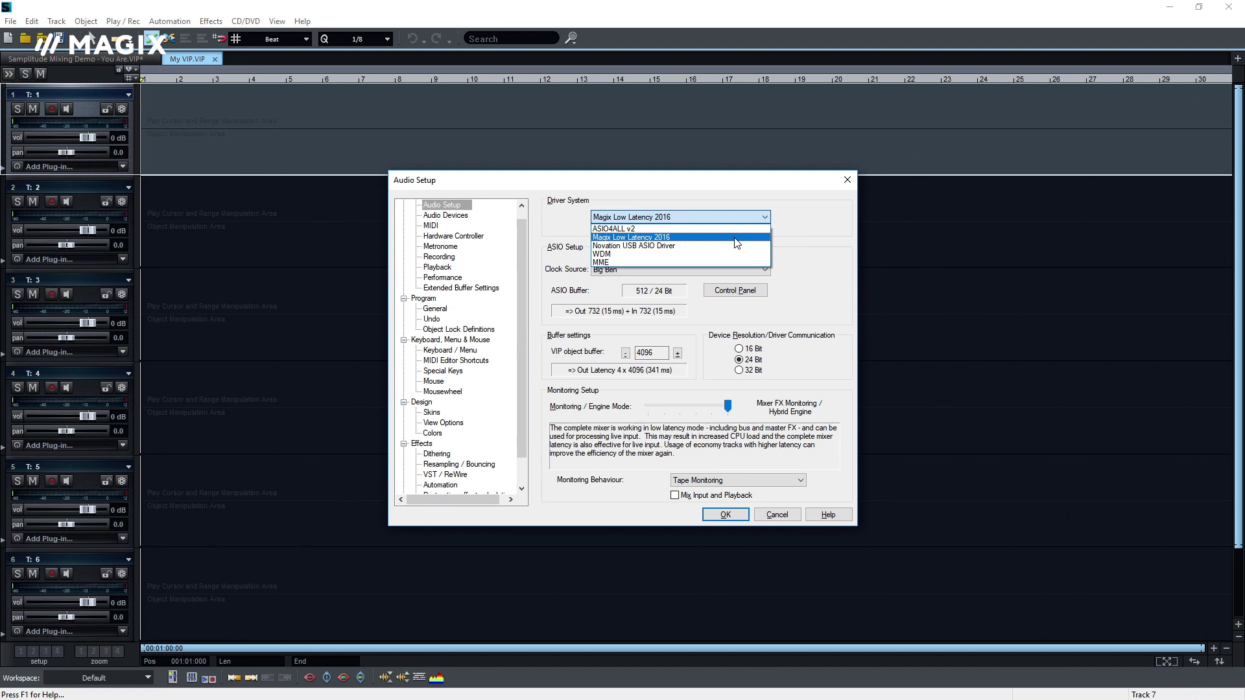
click(736, 230)
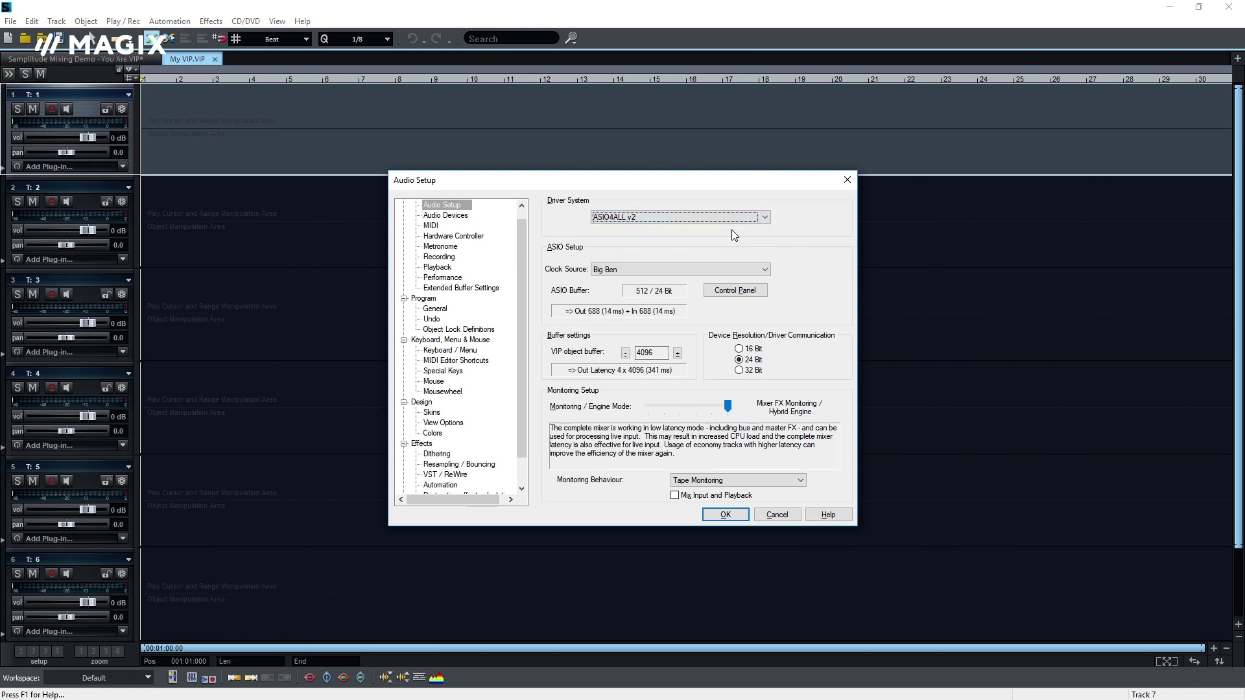
click(432, 225)
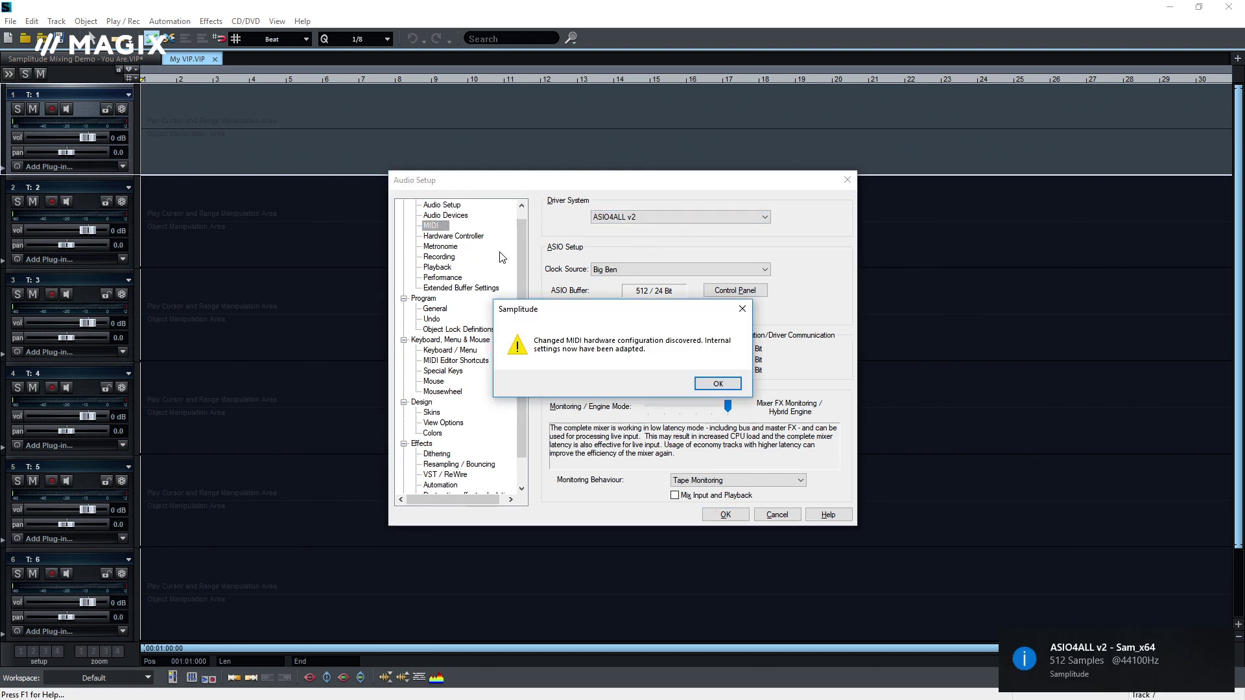
click(730, 386)
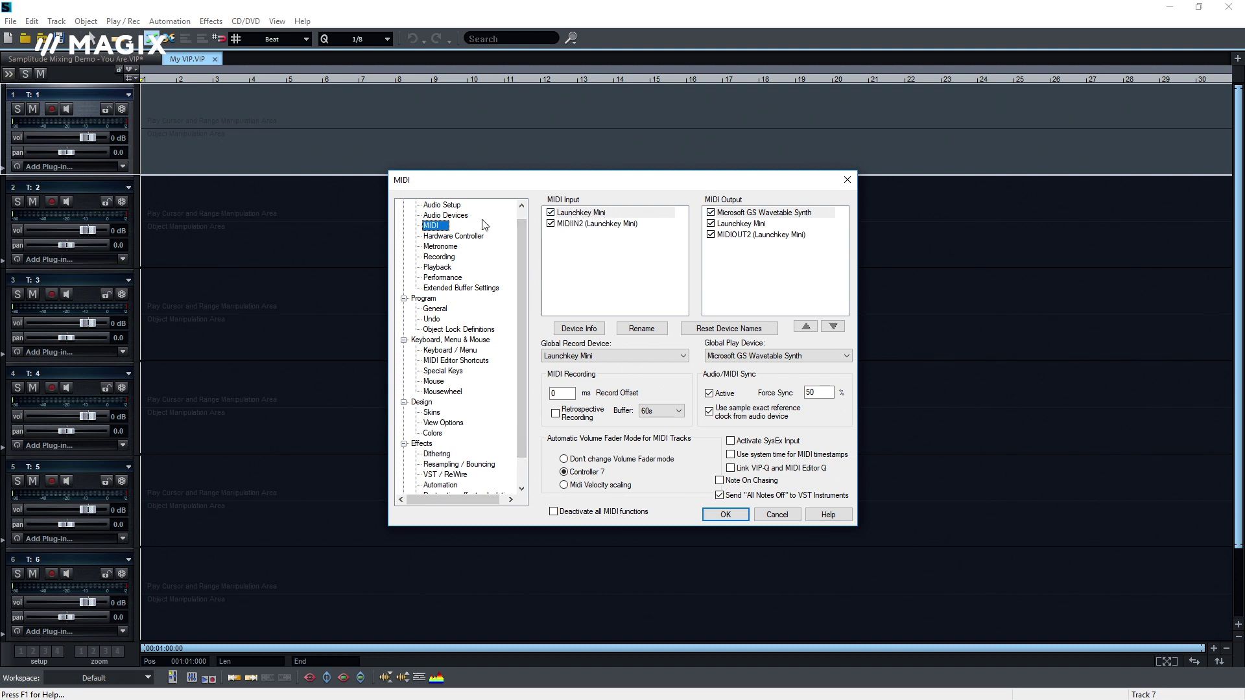
mouse_move(519, 232)
mouse_down()
mouse_move(516, 278)
mouse_move(518, 236)
mouse_up()
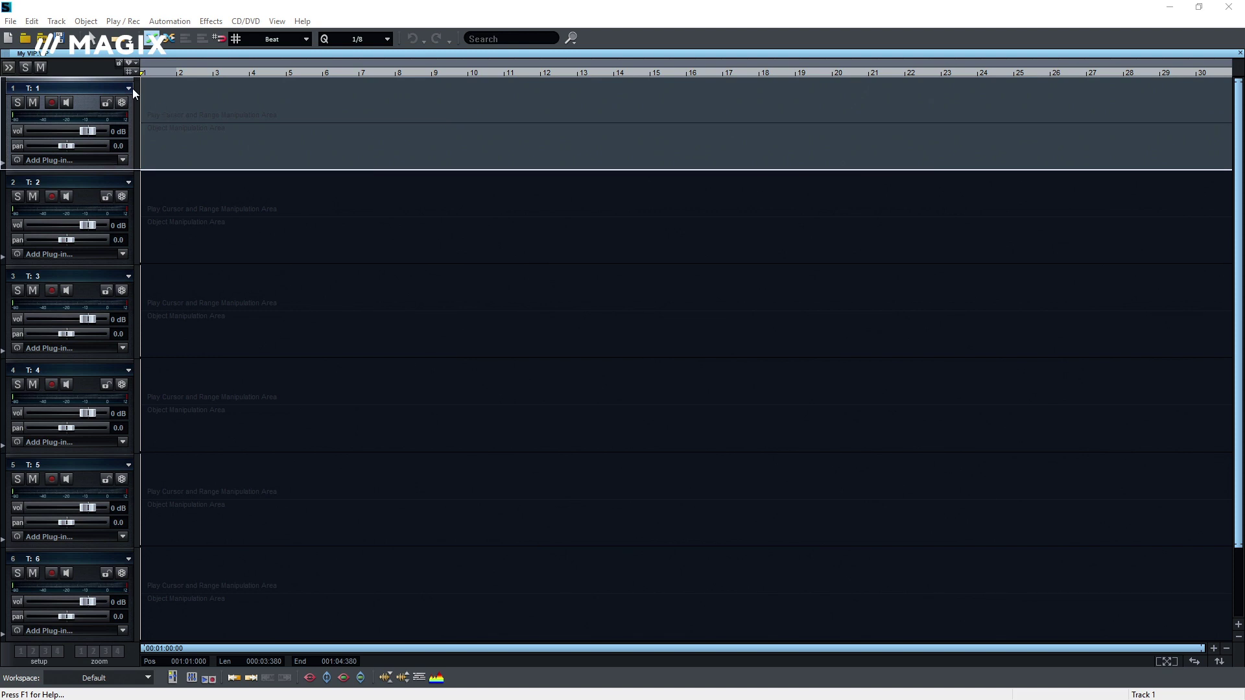
Step: Import 02Bass.flac, 04Vocals.flac, 05BgVocals.flac and 06SFX.flac from the Mastering Demo folder, accepting the preset loading options
click(13, 22)
mouse_move(64, 67)
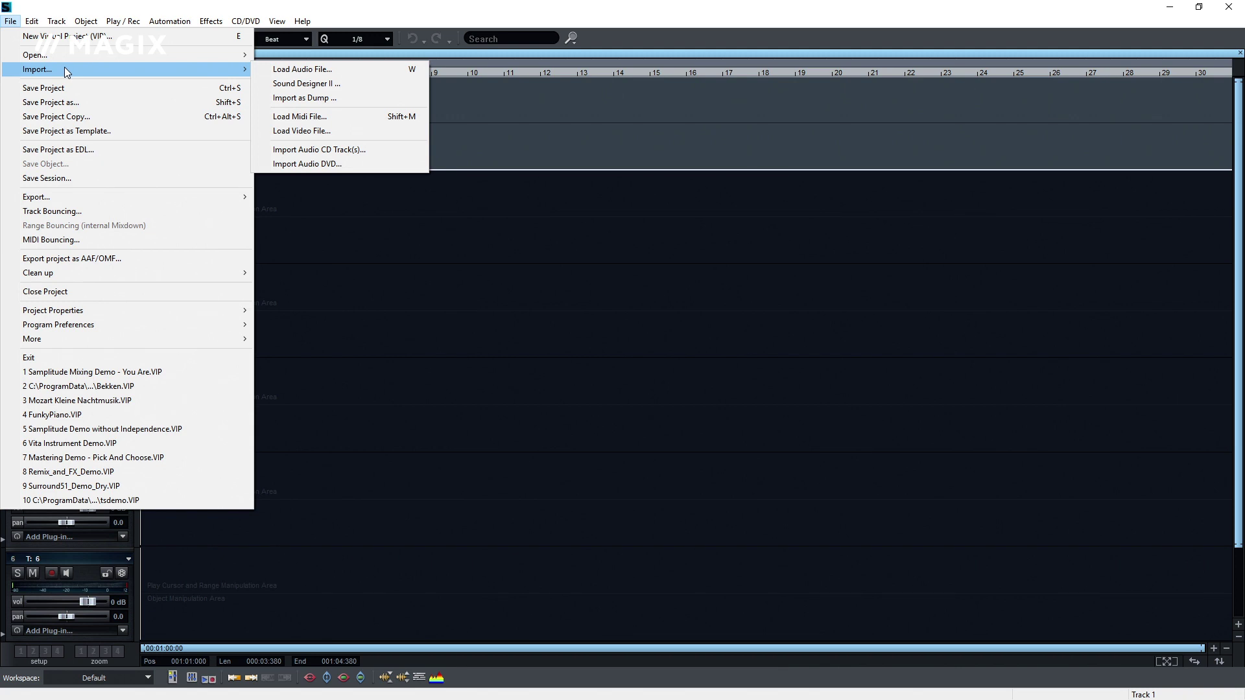
click(260, 74)
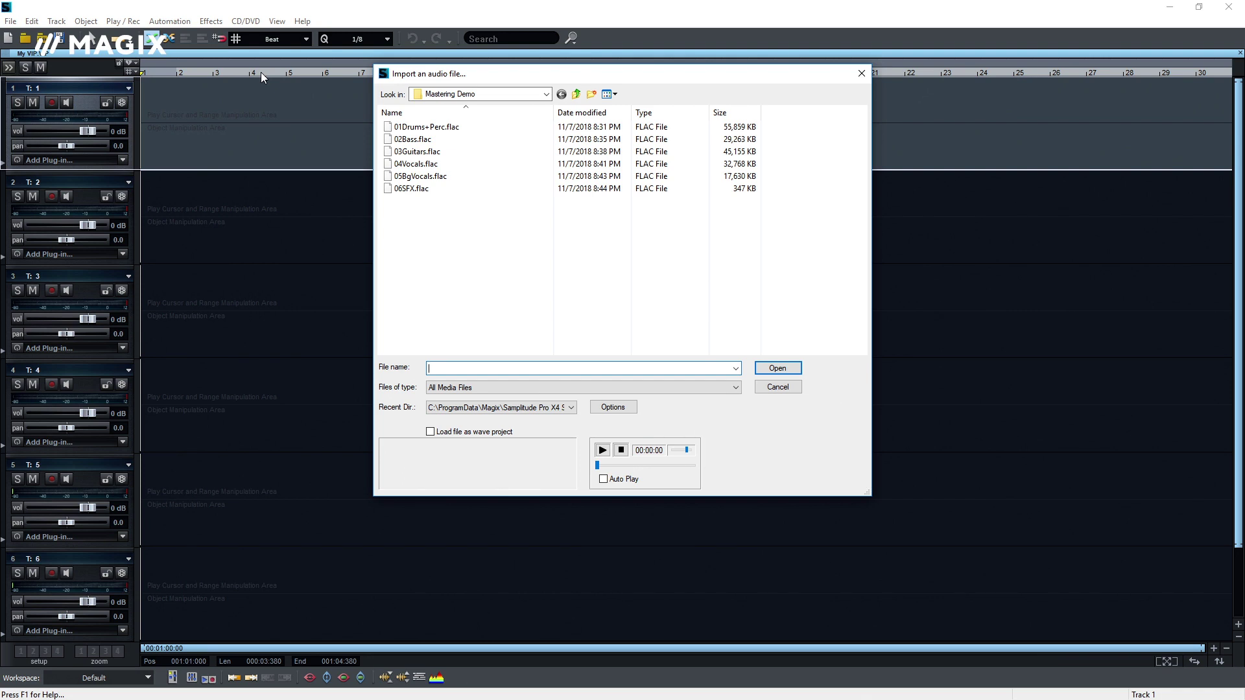
click(412, 140)
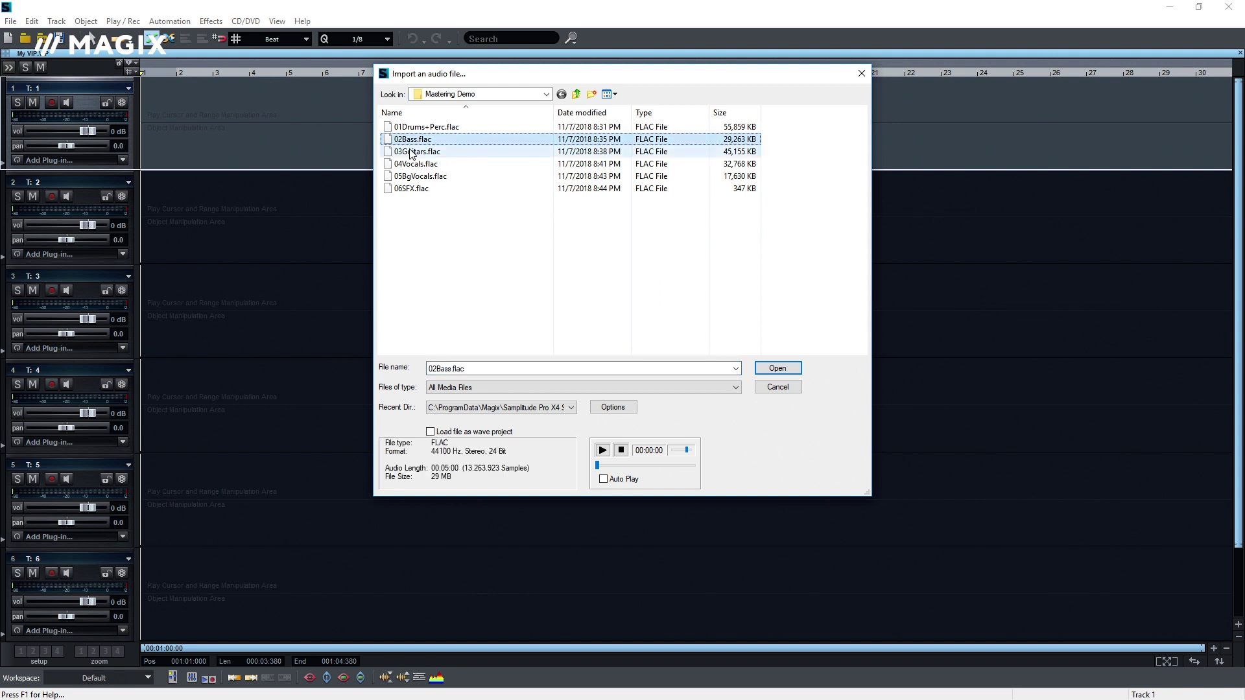
ctrl+click(411, 164)
ctrl+click(411, 176)
ctrl+click(410, 189)
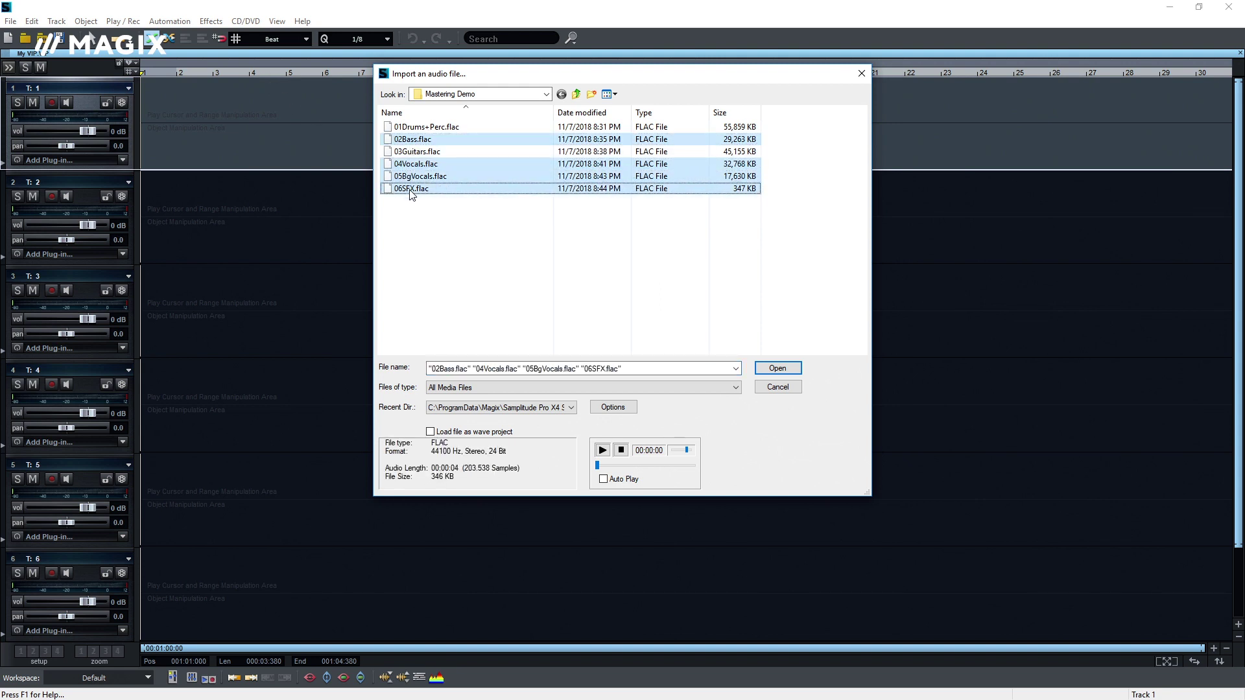
click(770, 368)
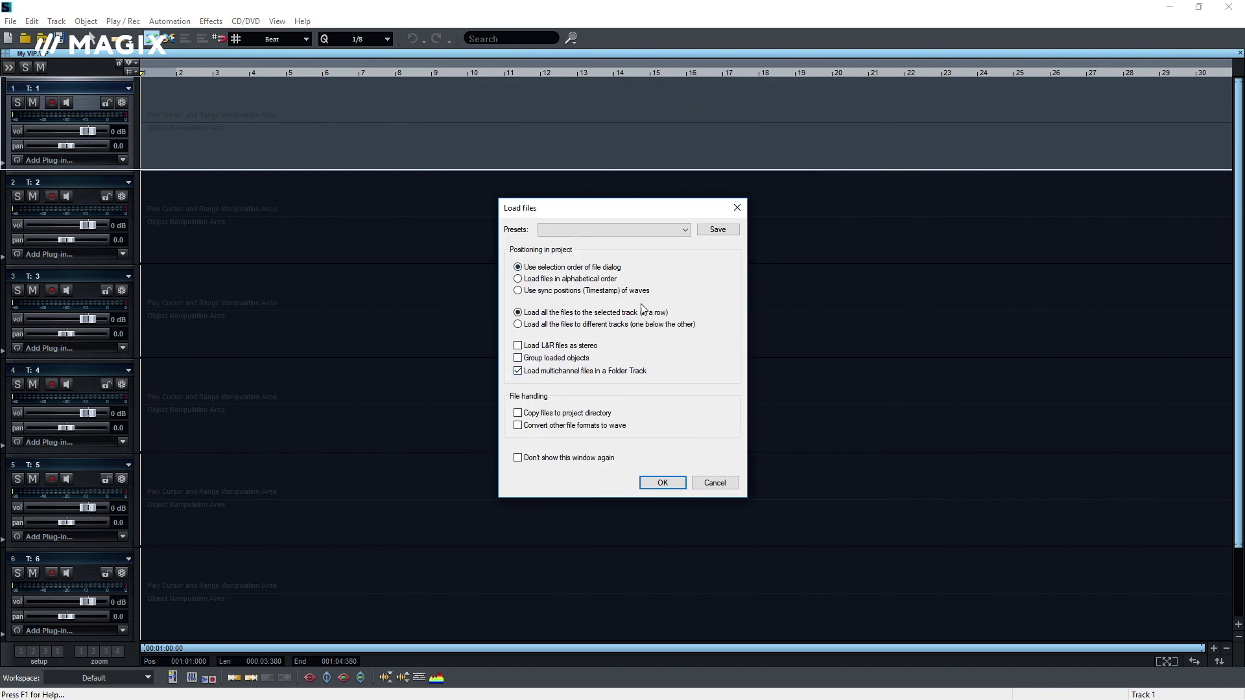
click(659, 483)
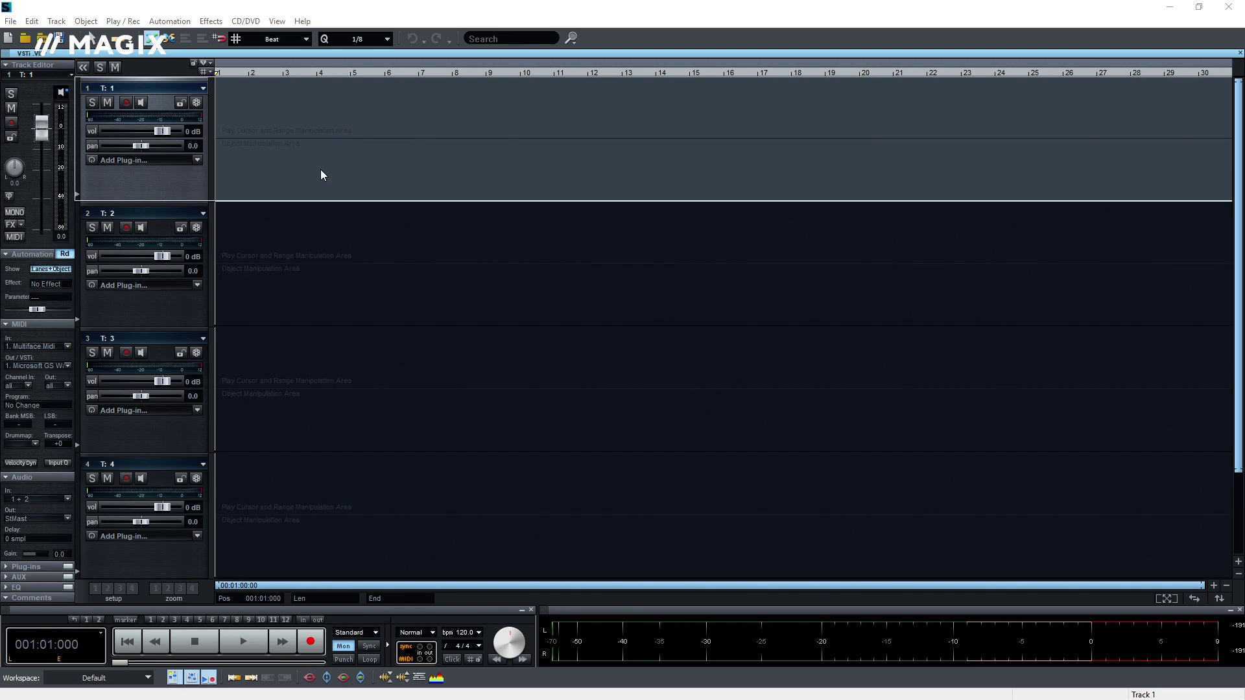
Step: Add the MAGIX Synth instrument Vita Analog Synths 2 to track 1
click(197, 160)
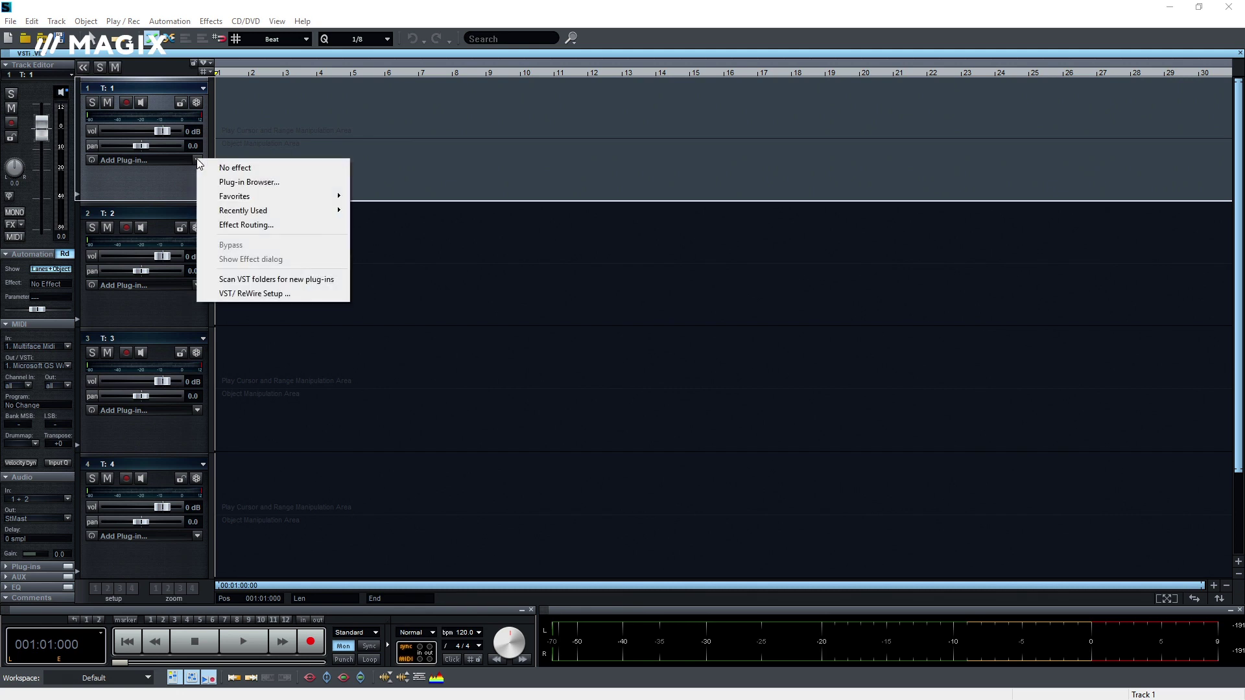
click(249, 182)
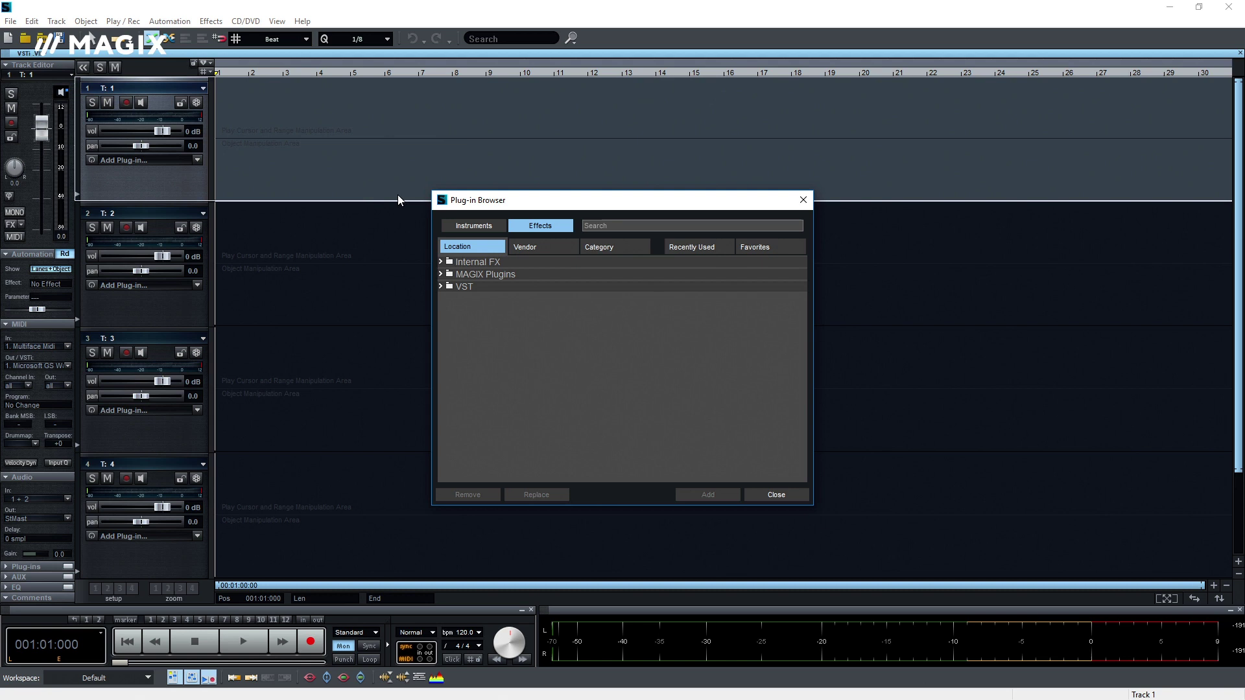
click(486, 230)
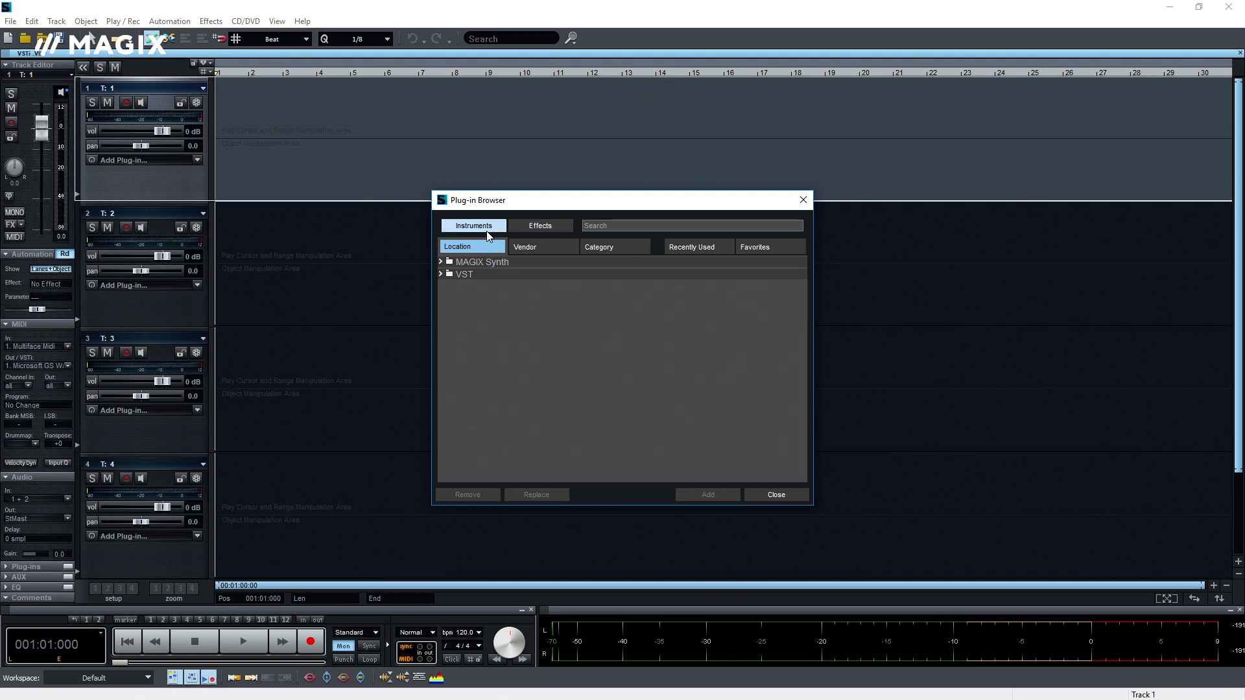
double_click(484, 266)
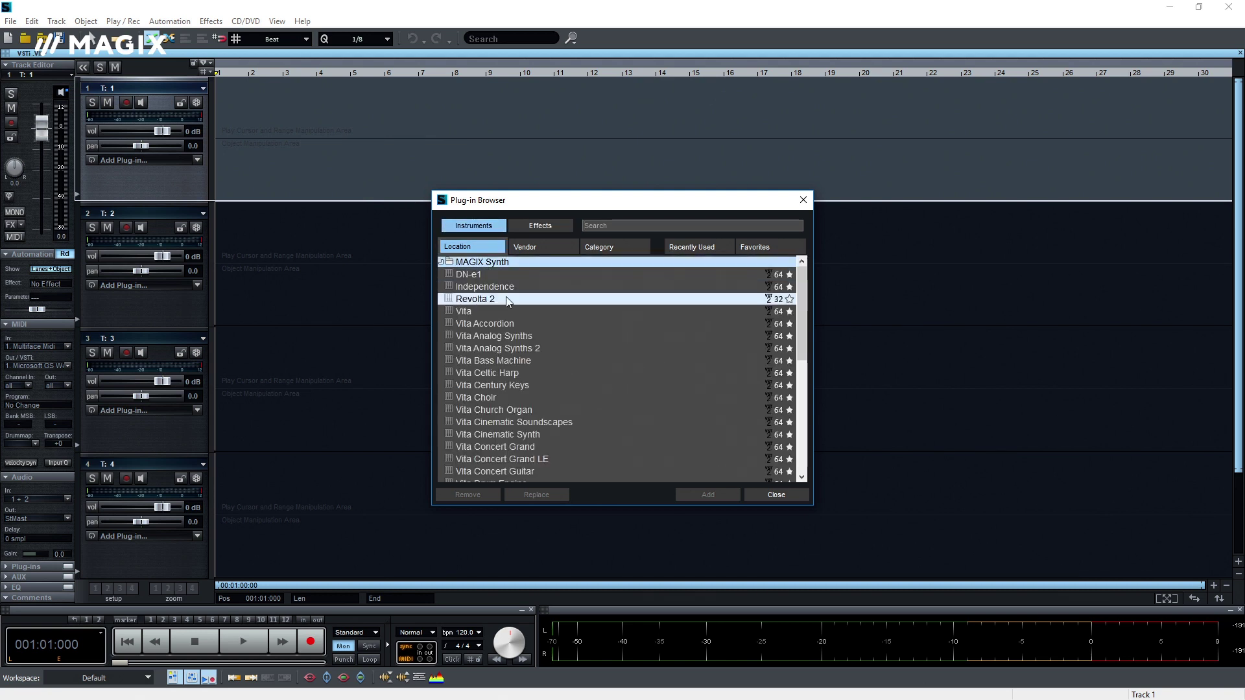
double_click(527, 348)
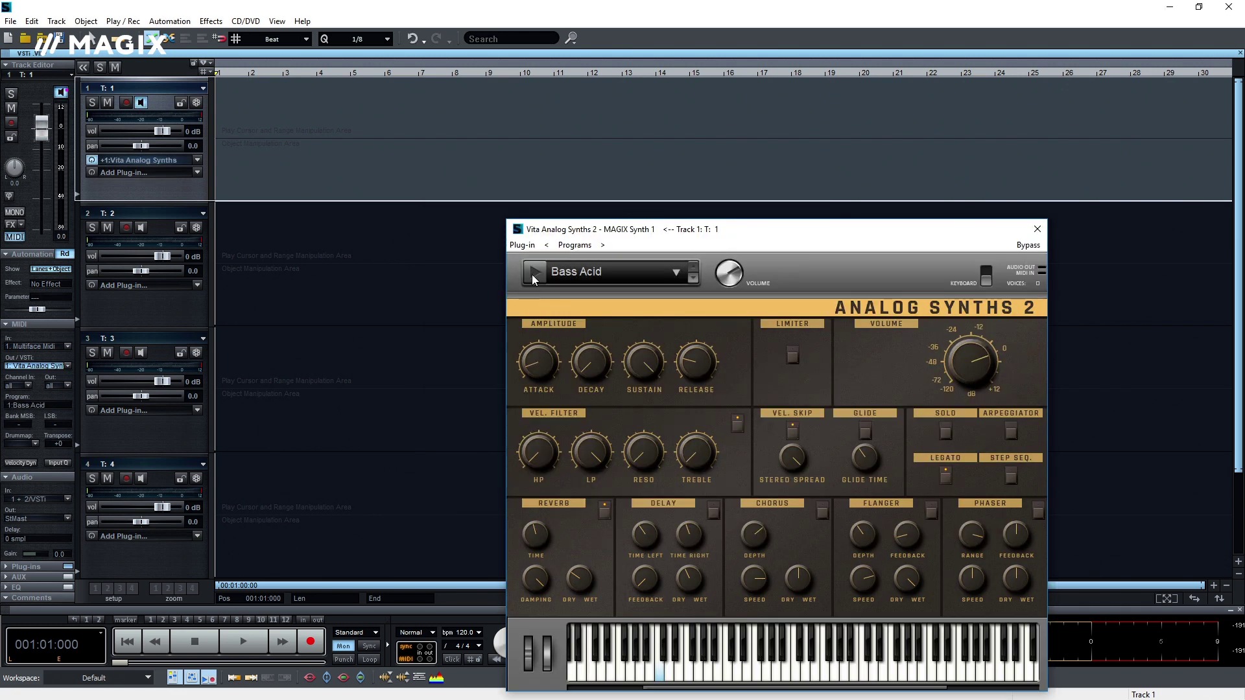
Step: Preview the Bass Acid preset while adjusting the velocity filter's resonance and switching the chorus effect on
click(533, 273)
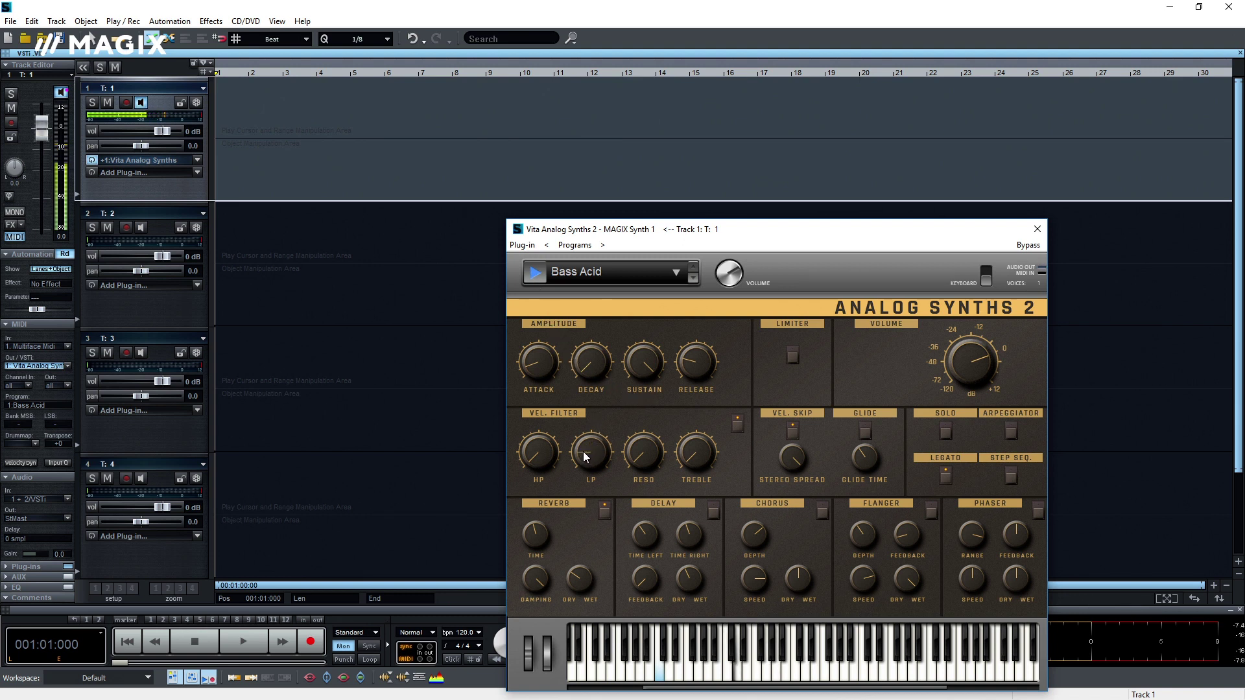
drag(646, 468, 641, 446)
click(823, 512)
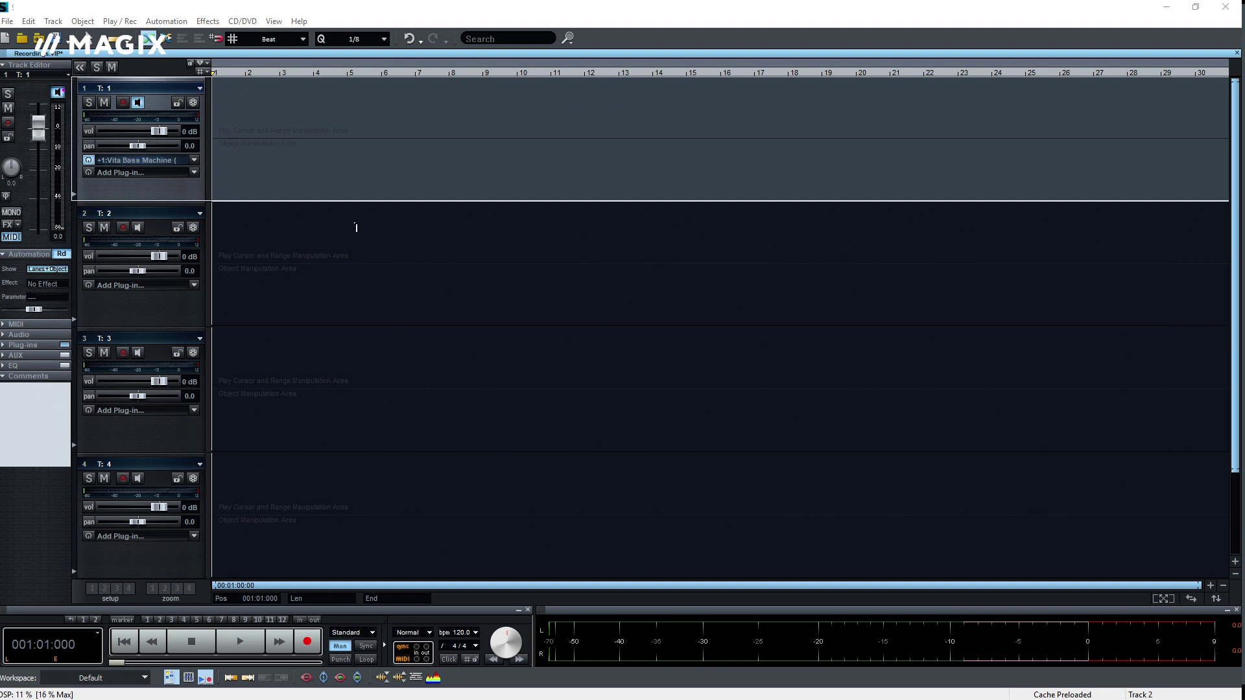
Step: Arm track 1 with the Vita Bass Machine for recording and turn on the metronome click
click(122, 103)
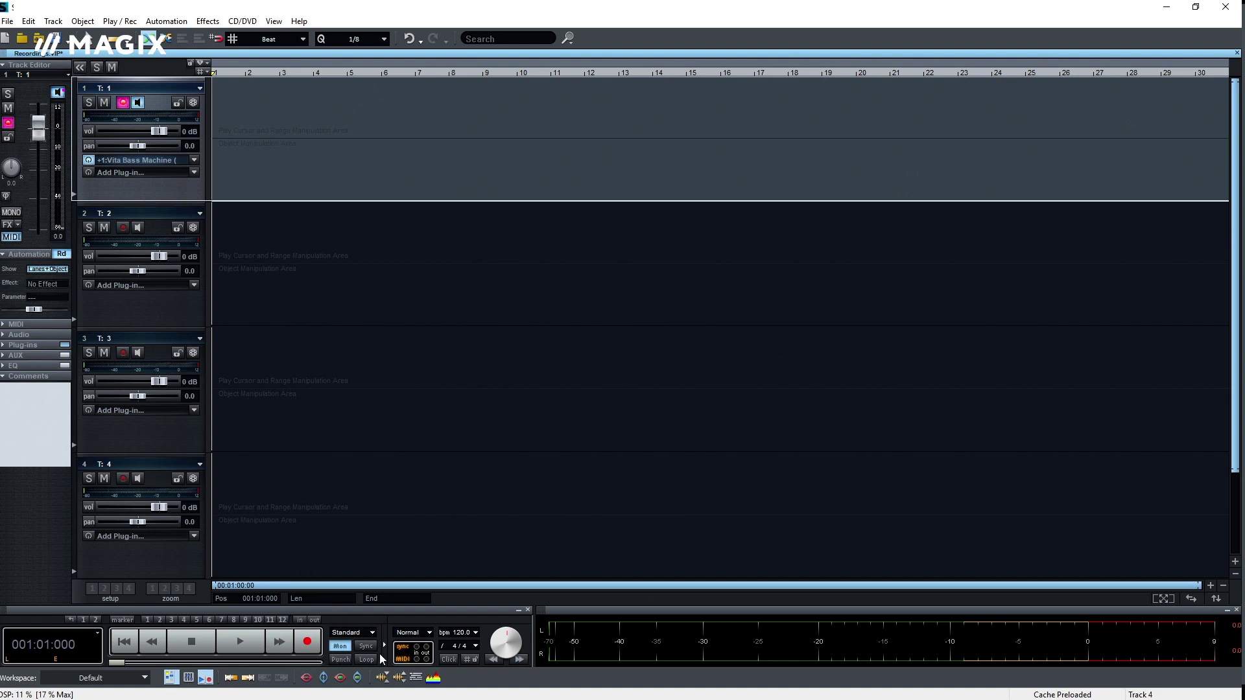
click(449, 661)
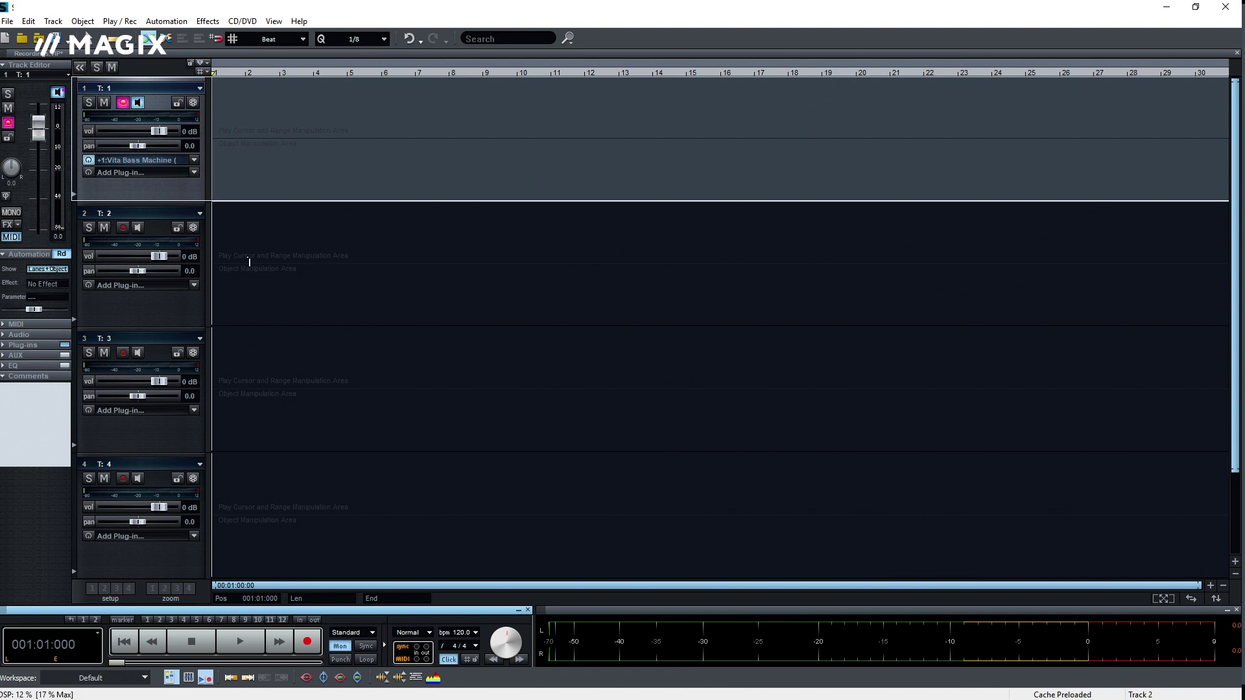
Step: Set track 2 to mono recording from the Multiface Analog 3 input and arm it for recording
right_click(122, 231)
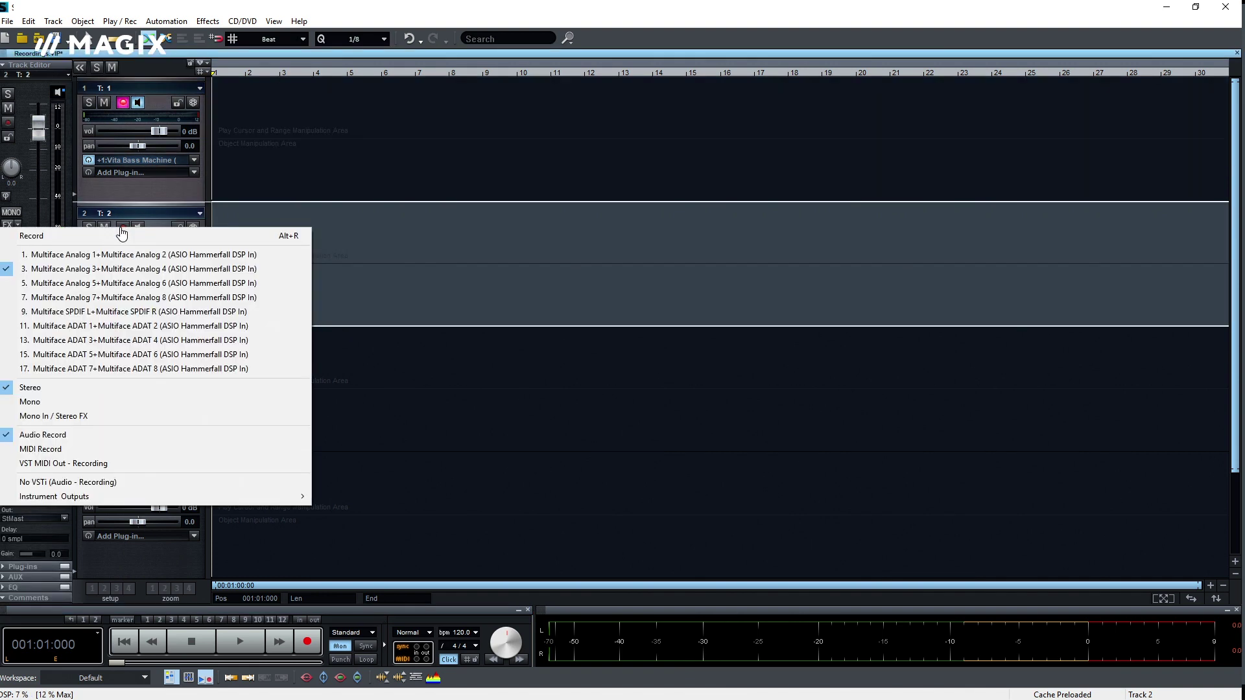
click(56, 403)
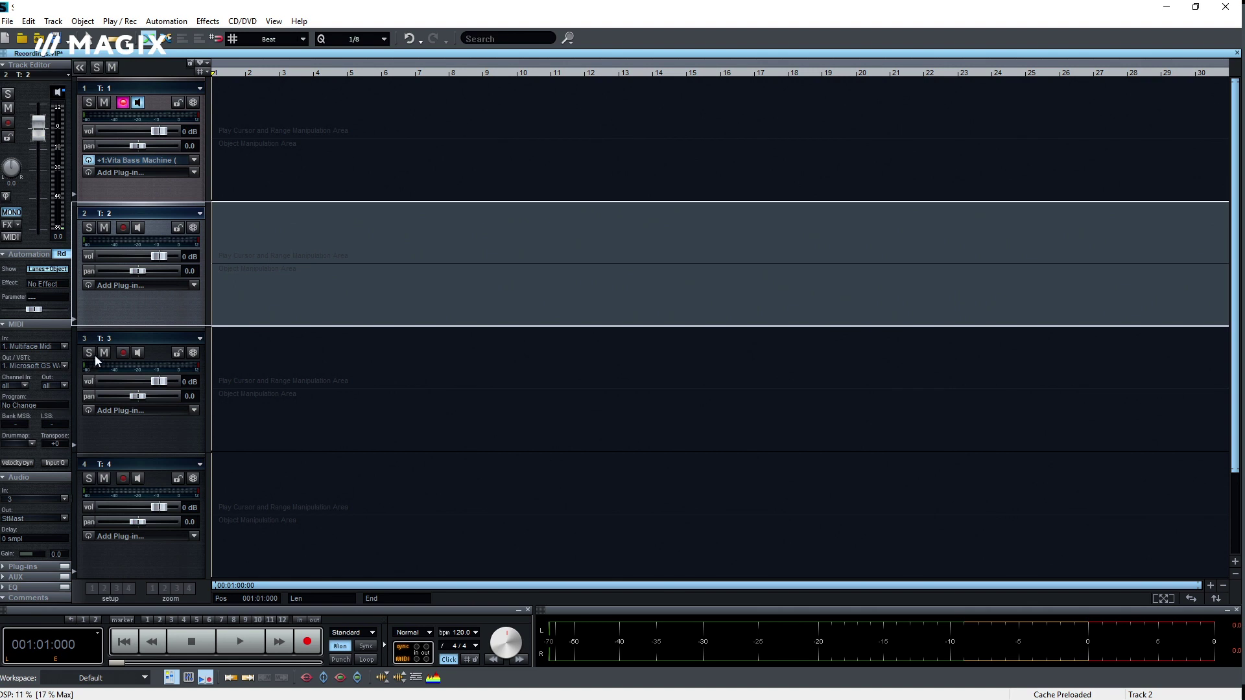
right_click(123, 228)
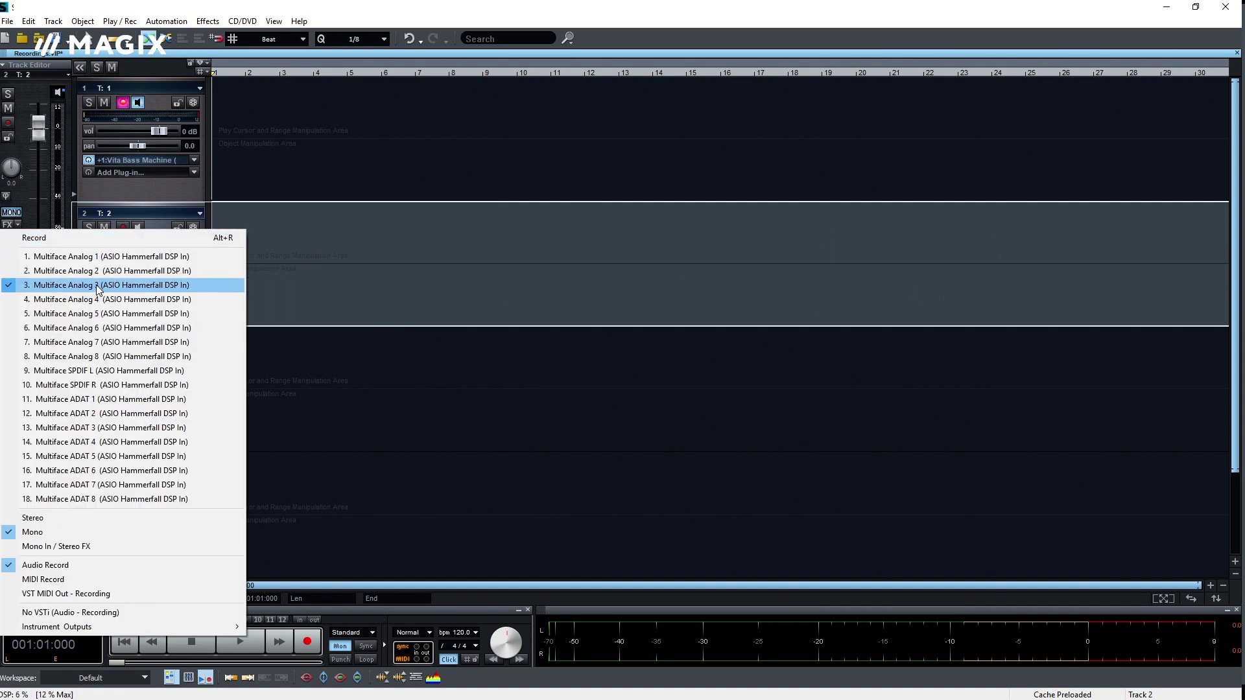
click(96, 285)
click(120, 228)
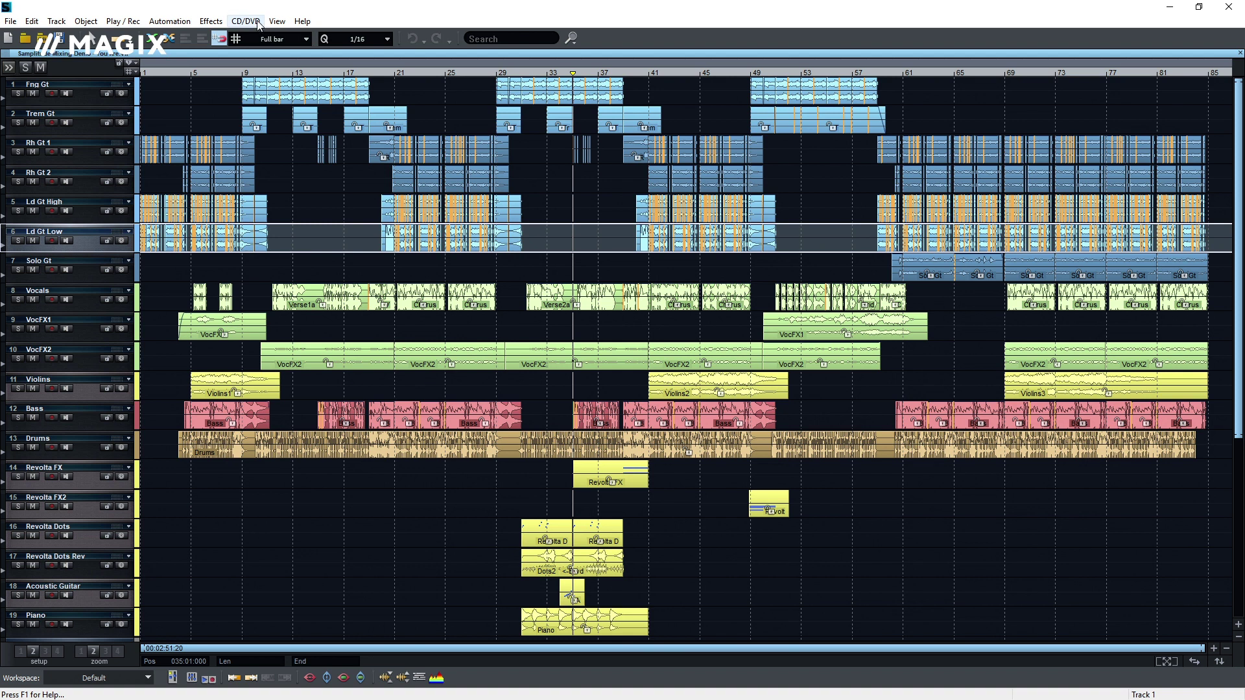
click(256, 21)
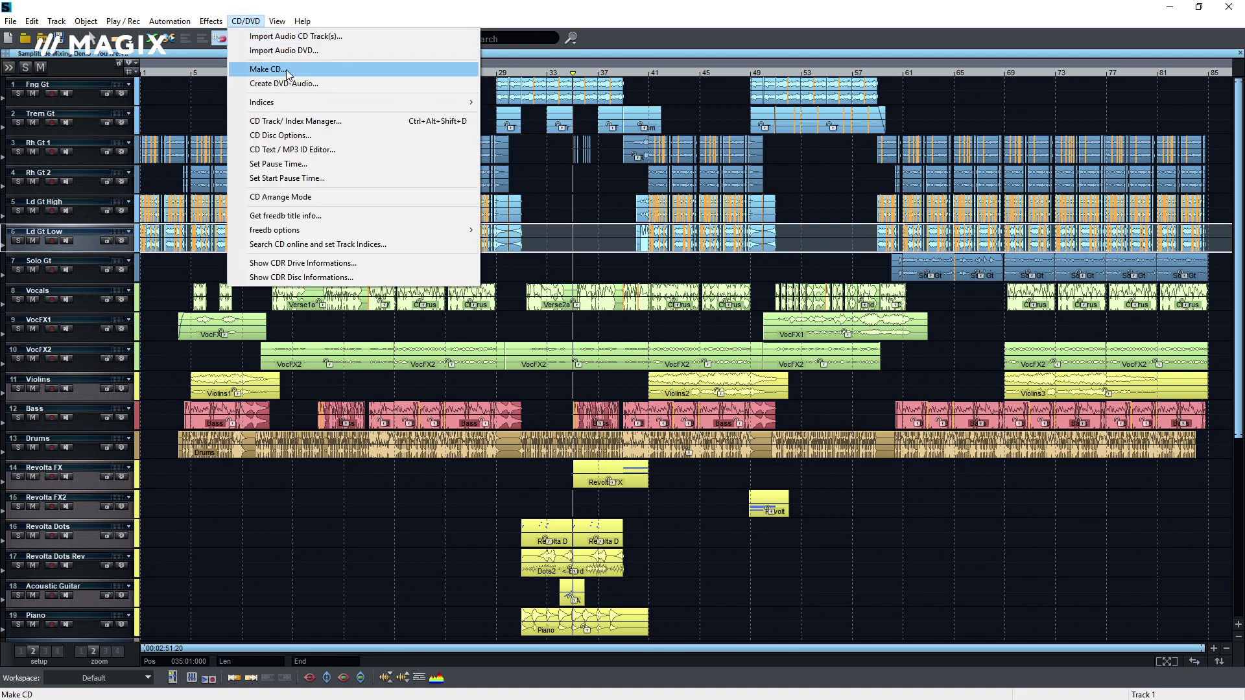
click(246, 21)
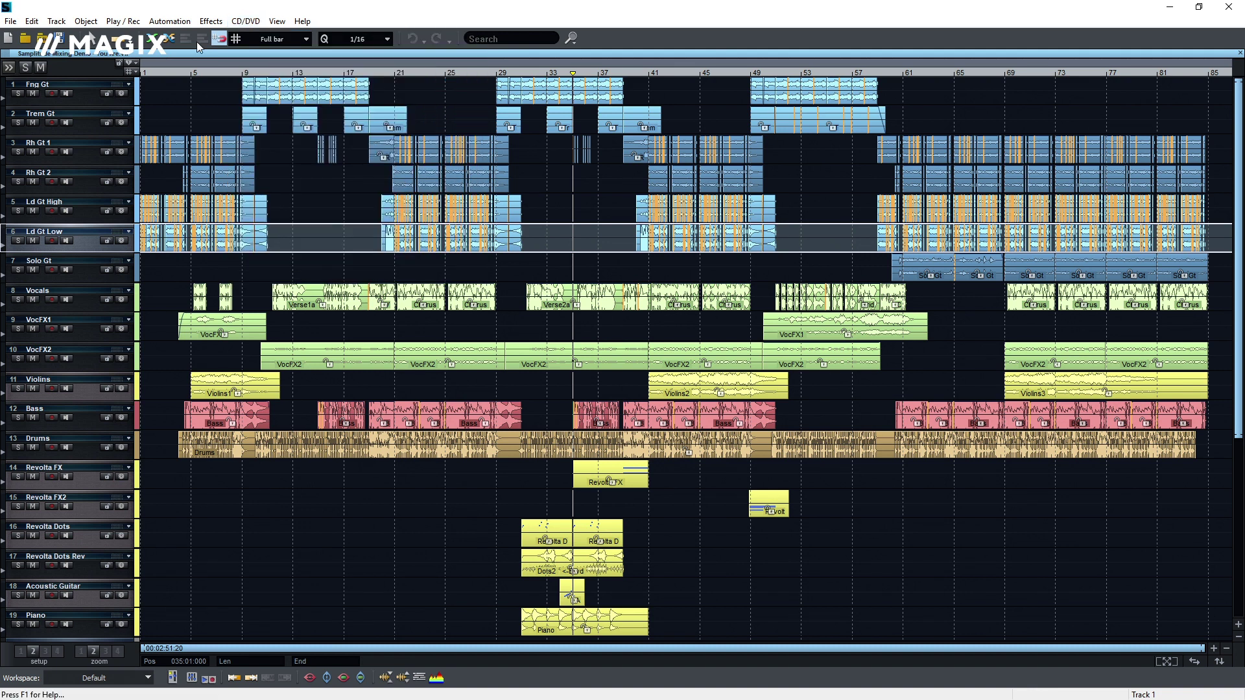
Step: Export the mixing demo project as the MP3 file Samplitude Mixing Demo - You Are.mp3 to the Samplitude_Project folder
click(10, 21)
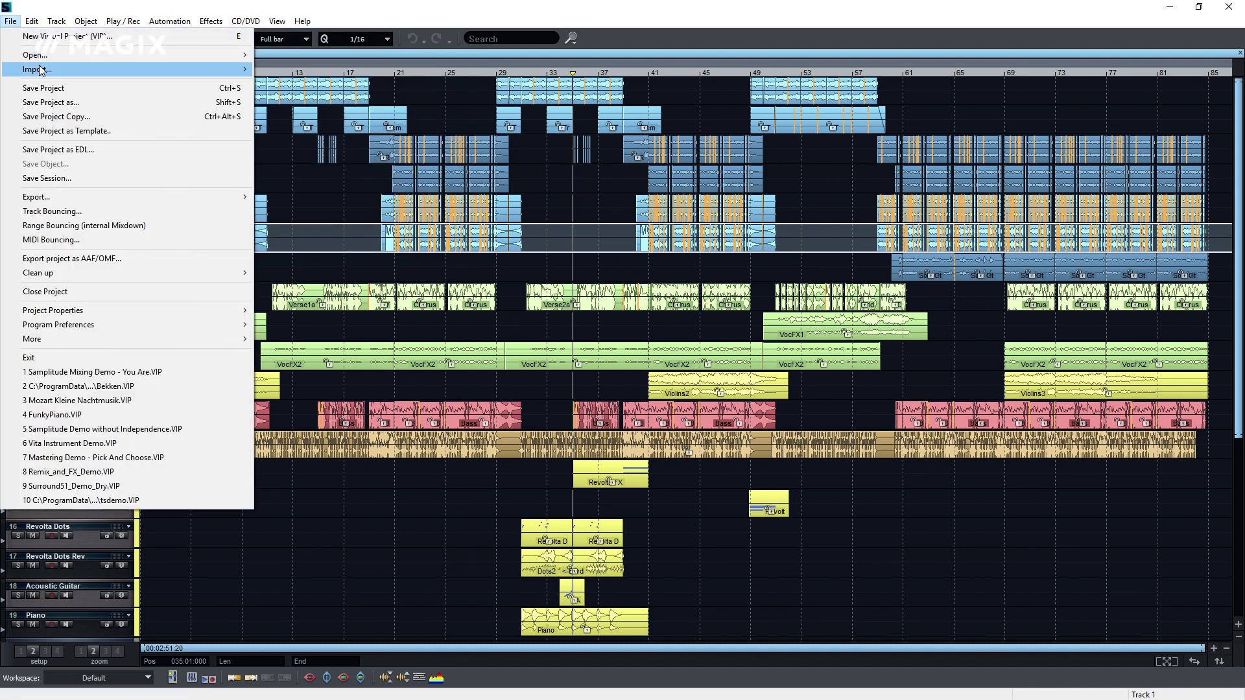
mouse_move(97, 200)
click(285, 196)
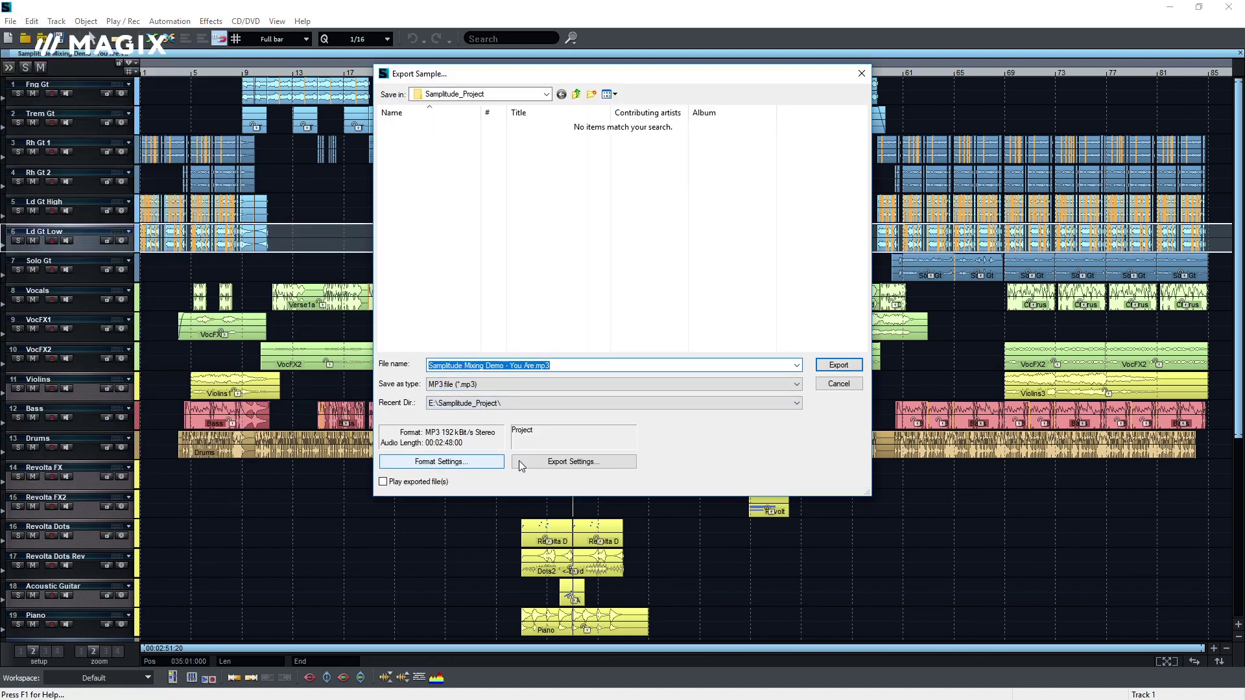
click(838, 364)
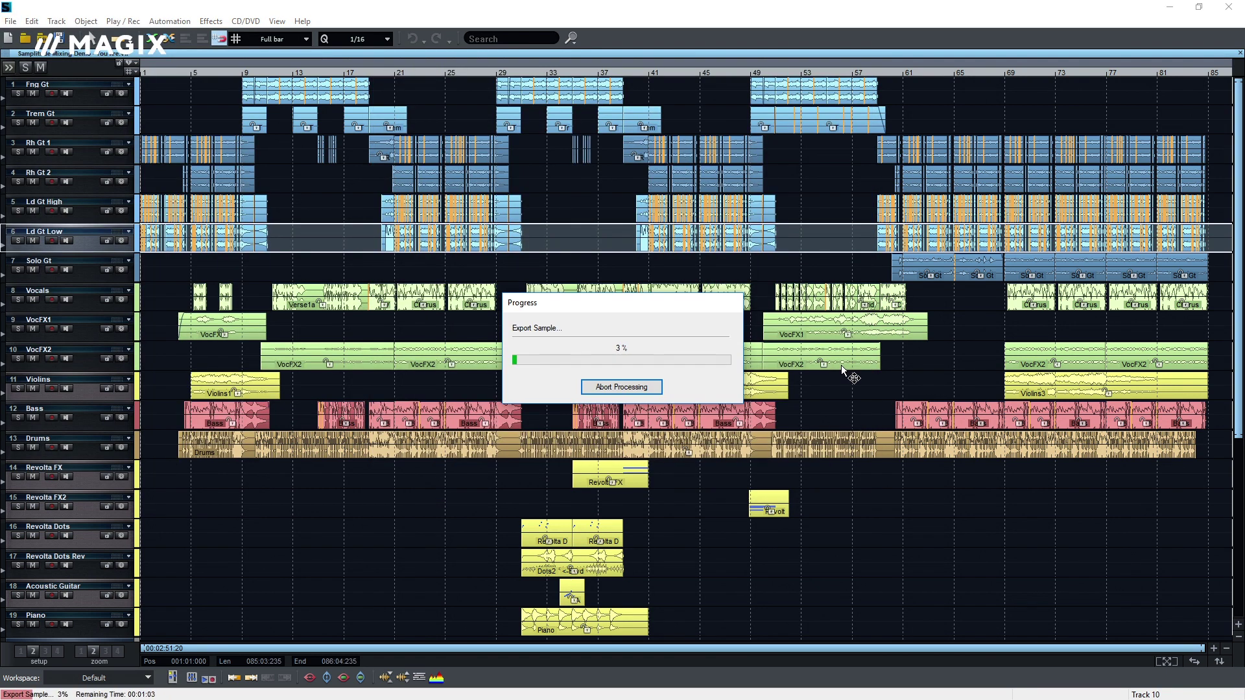